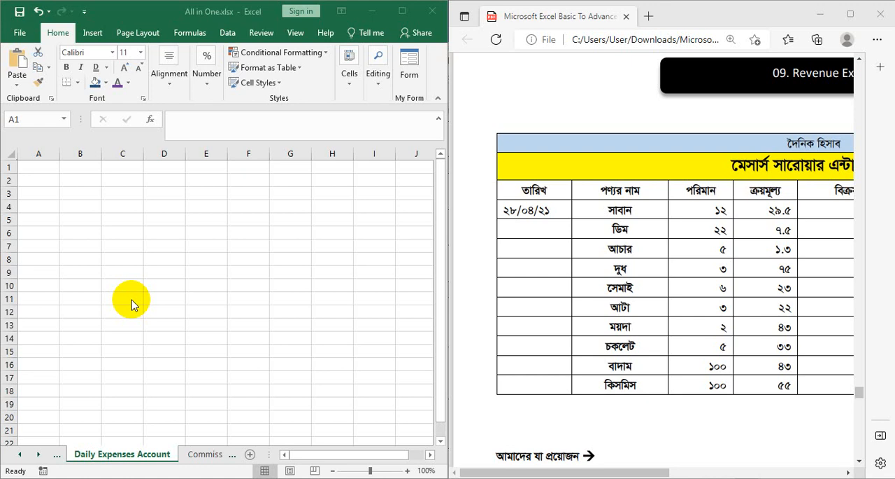
- Set the font of cell A1 to SutonnyMJ
left_click(32, 167)
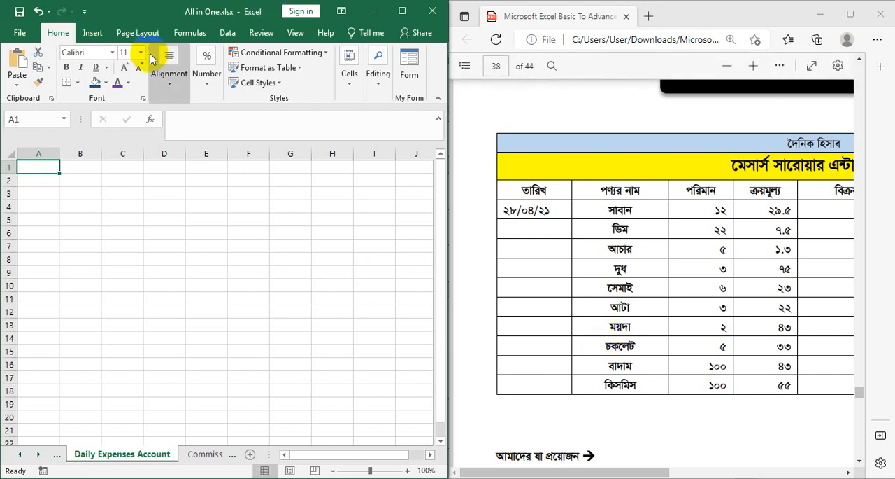
left_click(112, 53)
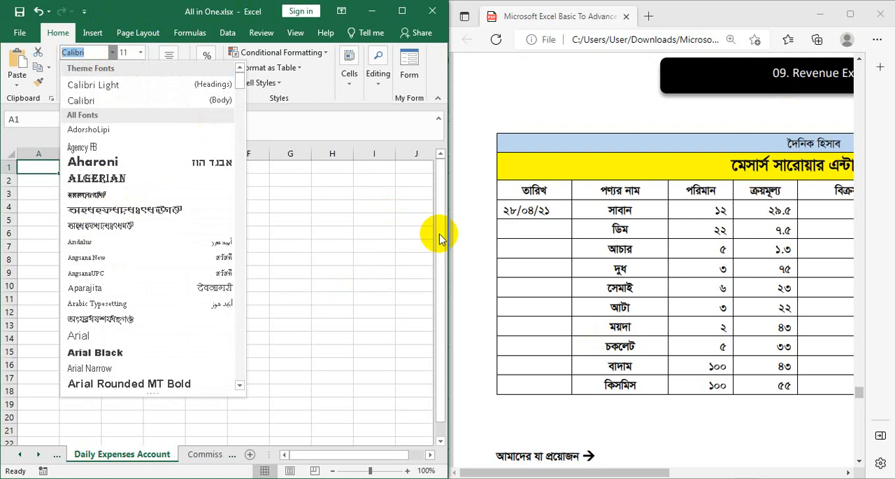
type("sut")
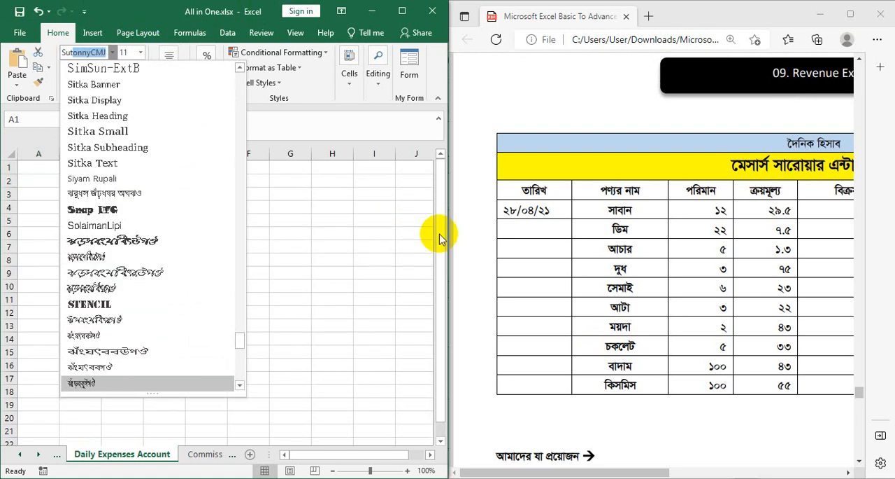
type("onnyMJ")
key("Return")
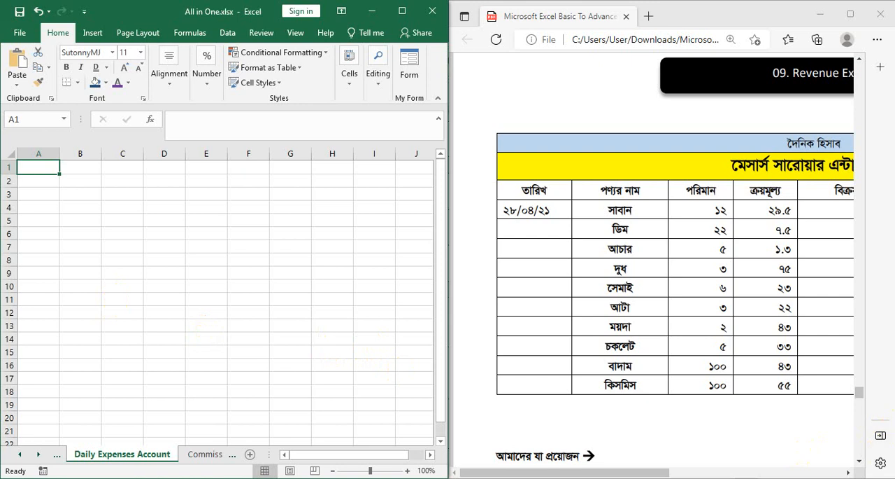
- Show the Bangla keyboard utility as a top bar and switch its layout to Bijoy Classic
left_click(692, 466)
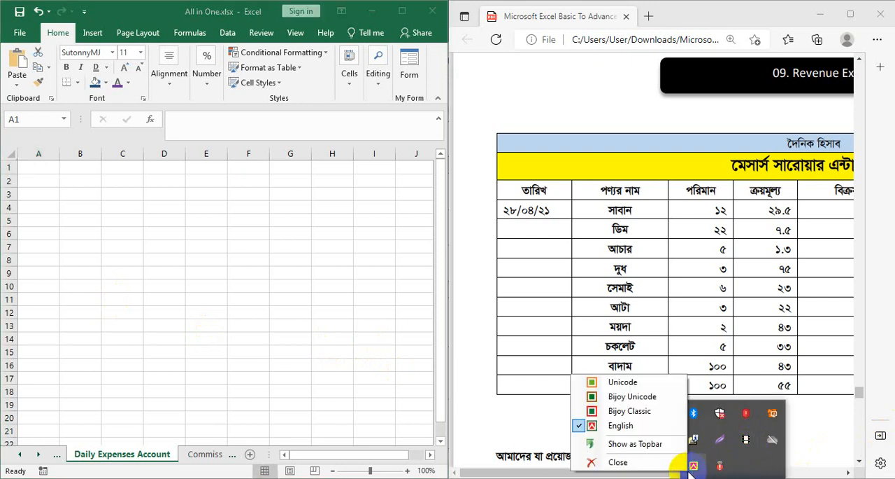
left_click(647, 443)
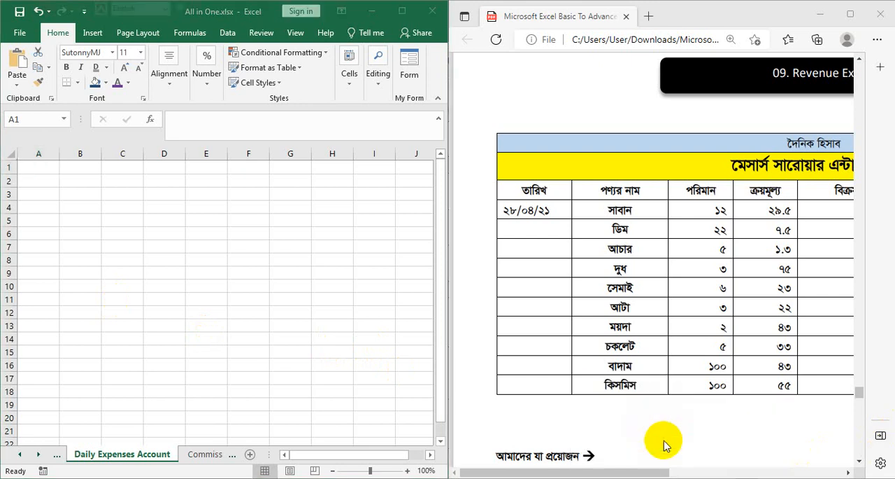
left_click(156, 7)
left_click(140, 25)
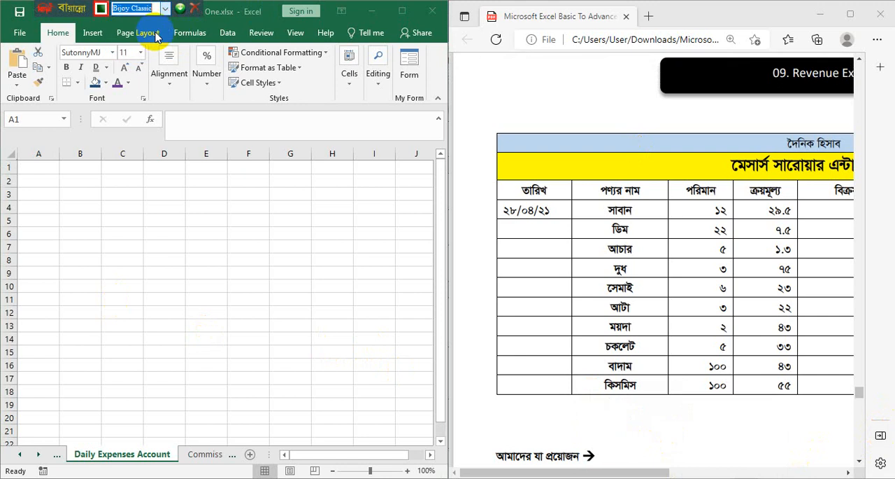
- Enter the heading "তারিখ" in cell A1
left_click(48, 170)
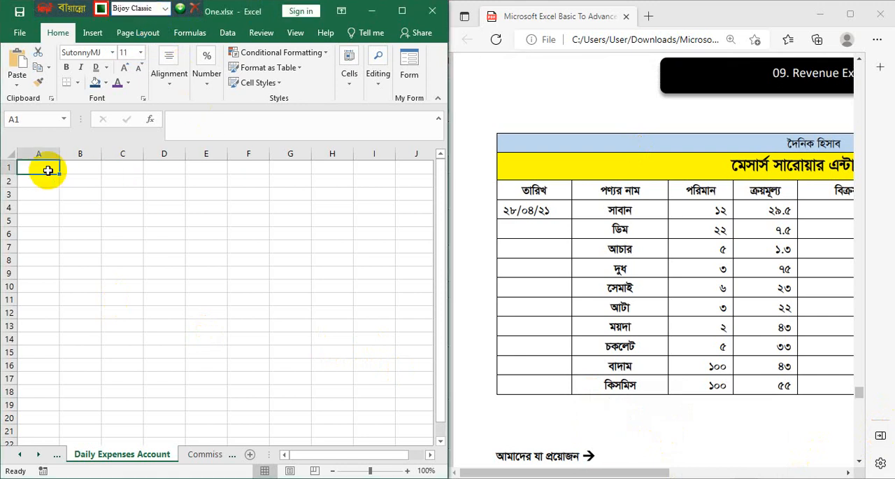
type("Zvwb")
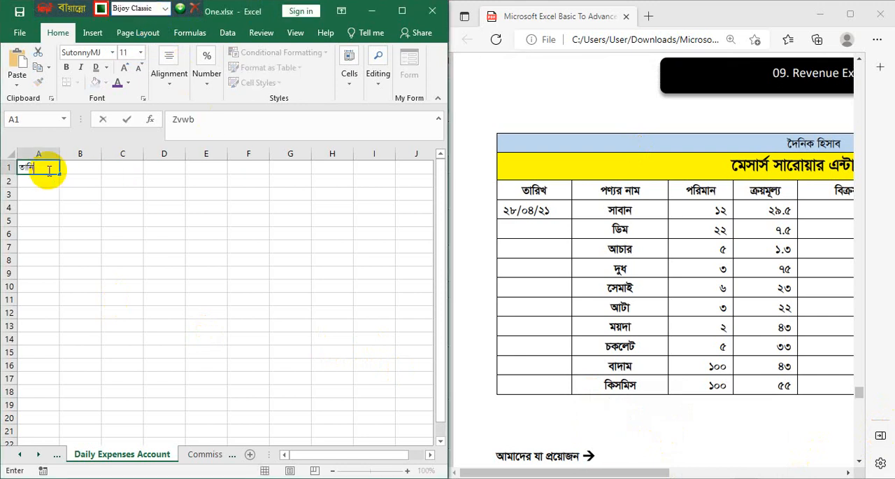
key("BackSpace")
type("iL")
key("Tab")
type("c")
key("BackSpace")
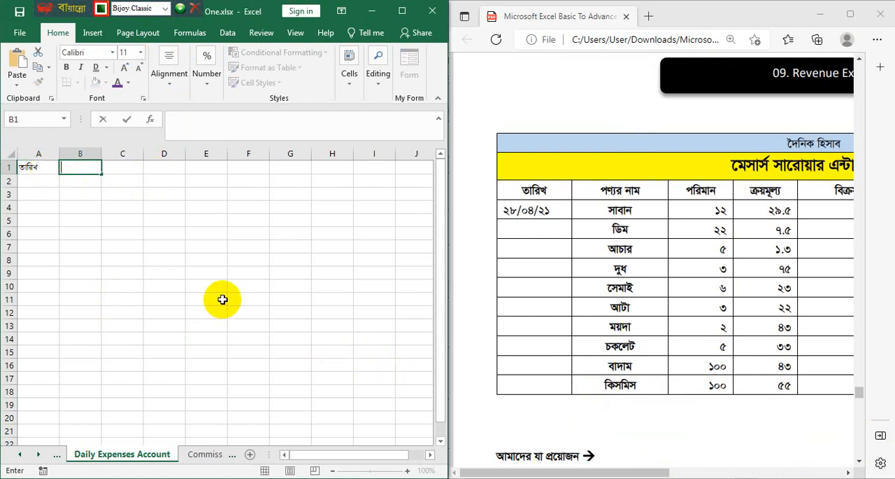
type("|vwe")
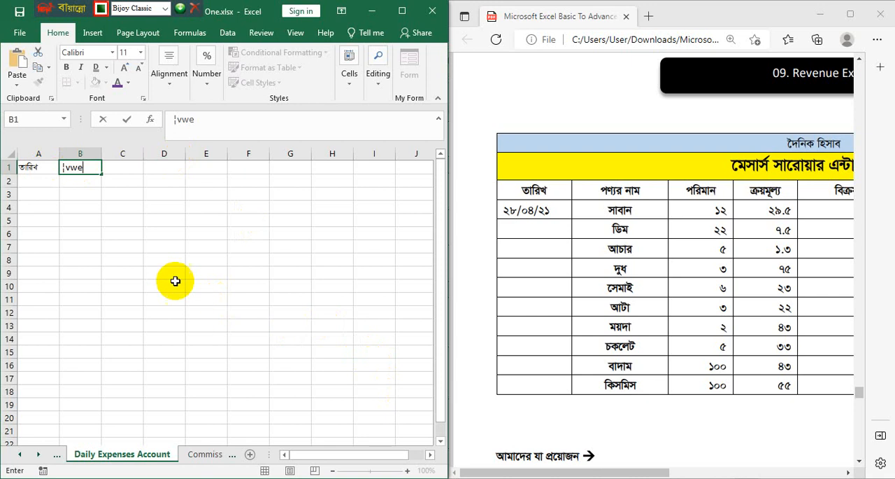
key("BackSpace")
key("BackSpace")
key("BackSpace")
key("BackSpace")
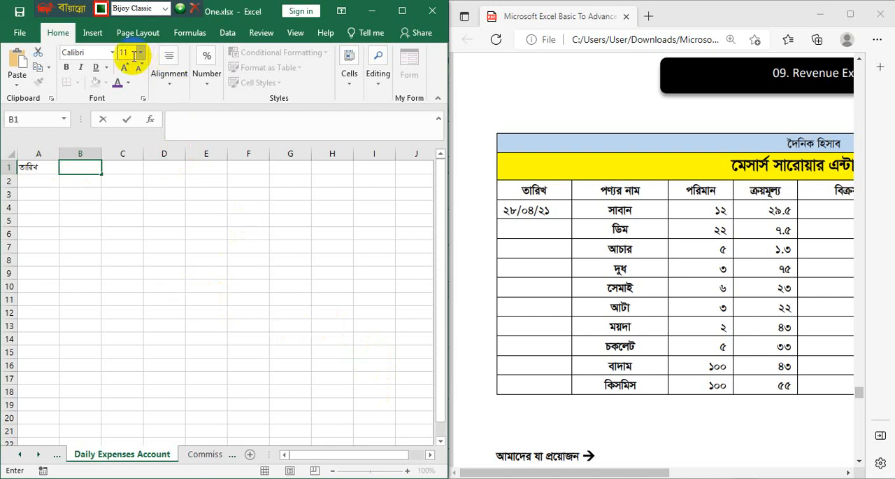
left_click(112, 53)
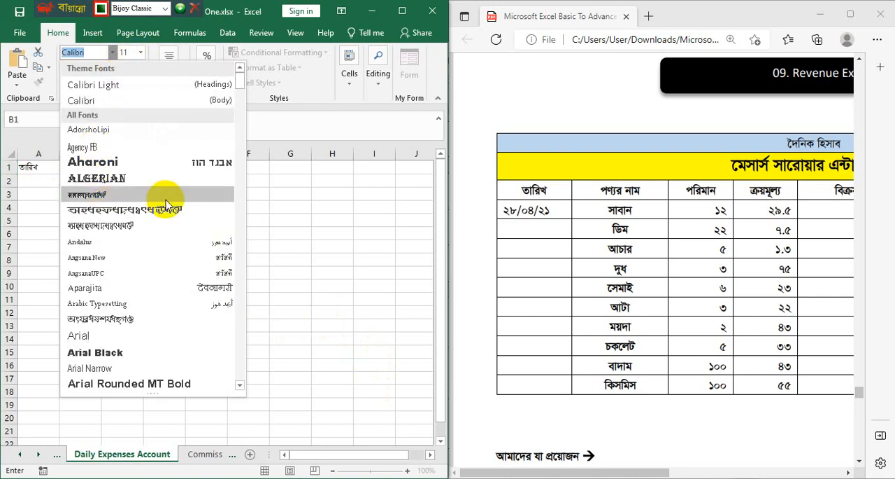
left_click(343, 240)
left_click_drag(26, 165, 407, 363)
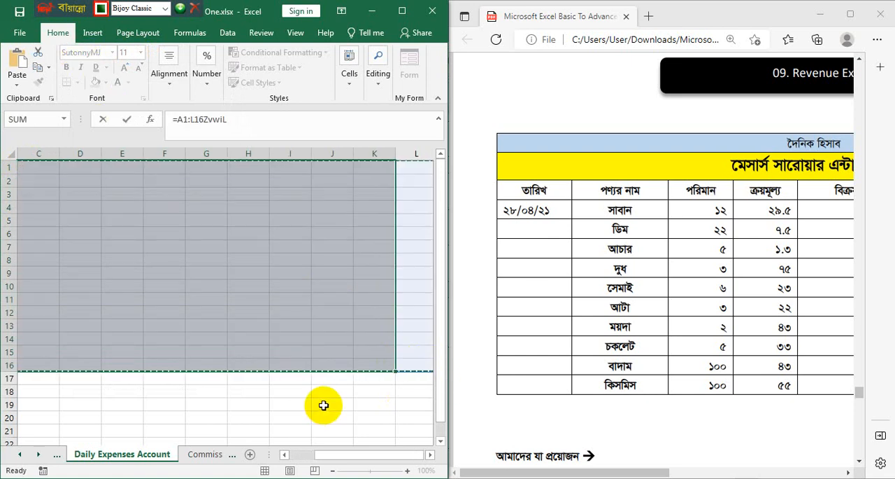
key("Return")
left_click(192, 288)
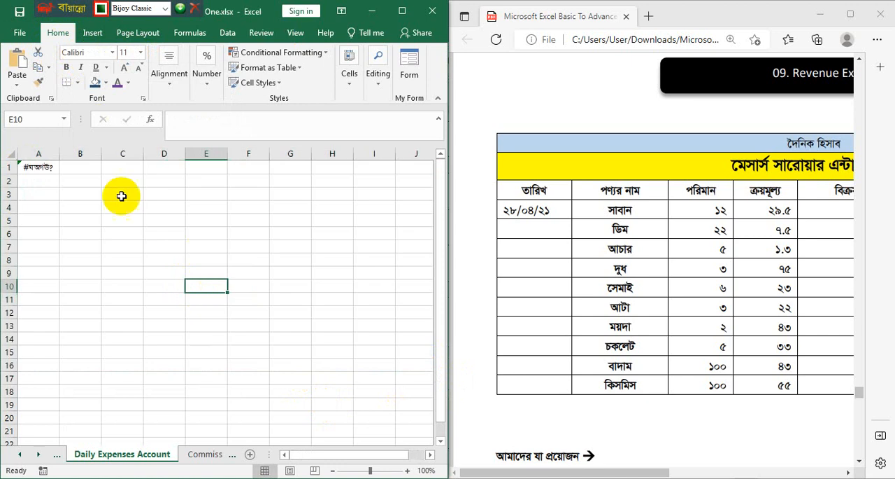
- Apply the SutonnyMJ font to a wide block of cells starting at A1 and reaching down to row 18
left_click(38, 167)
left_click_drag(42, 172, 492, 384)
left_click(111, 53)
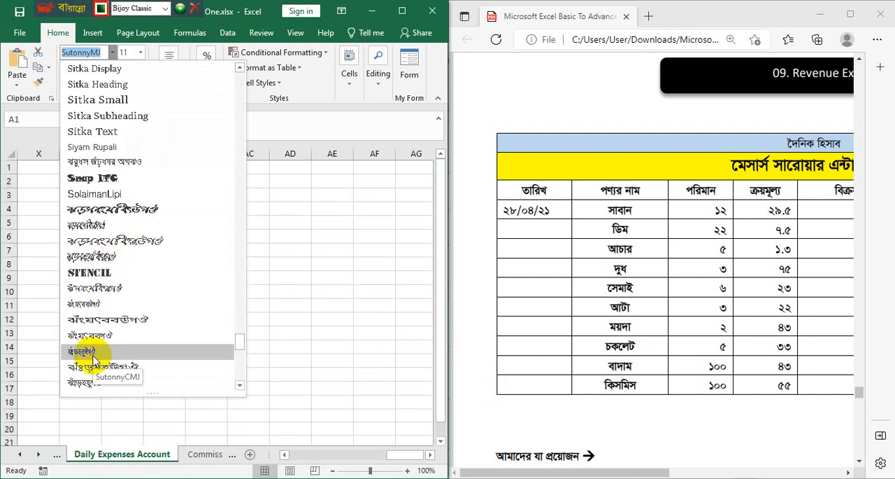
left_click(86, 389)
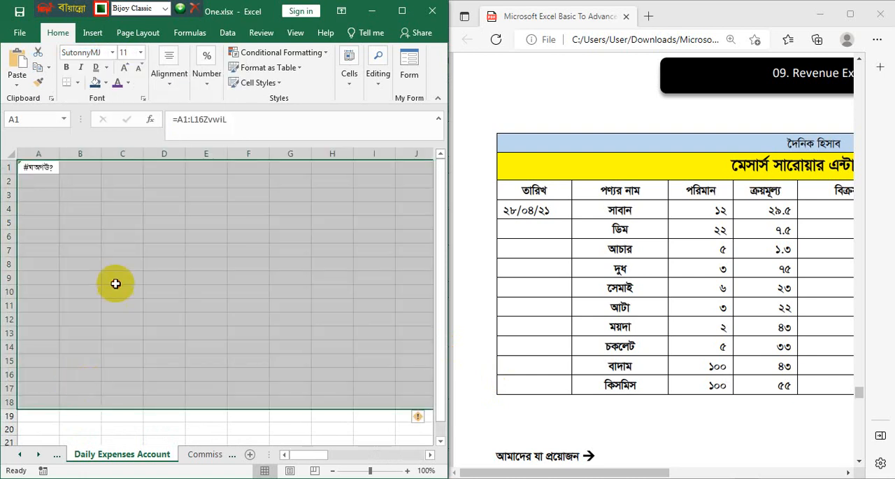
left_click(120, 193)
left_click(316, 291)
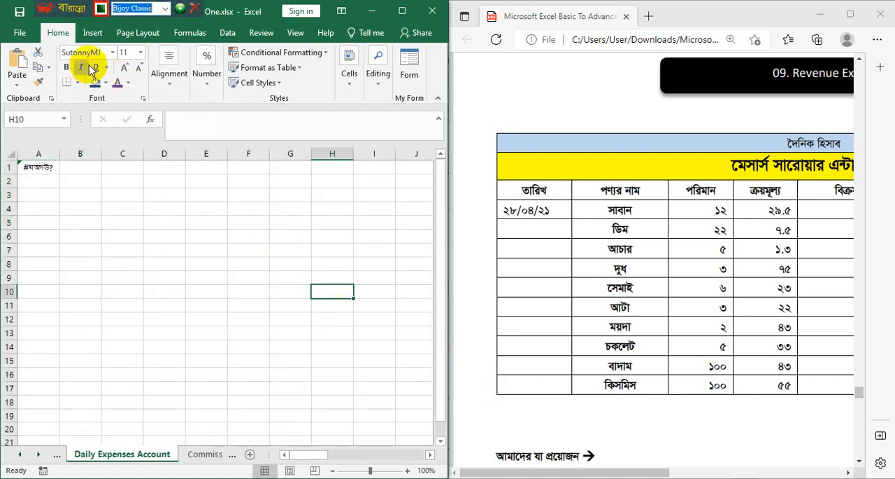
- Replace the faulty formula in cell A1 with the heading "তারিখ"
left_click(44, 167)
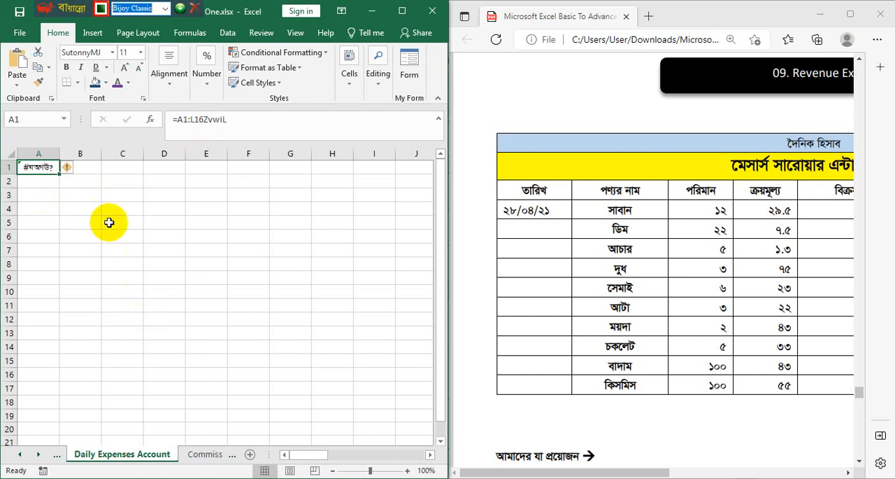
key("BackSpace")
type("ZvwiL")
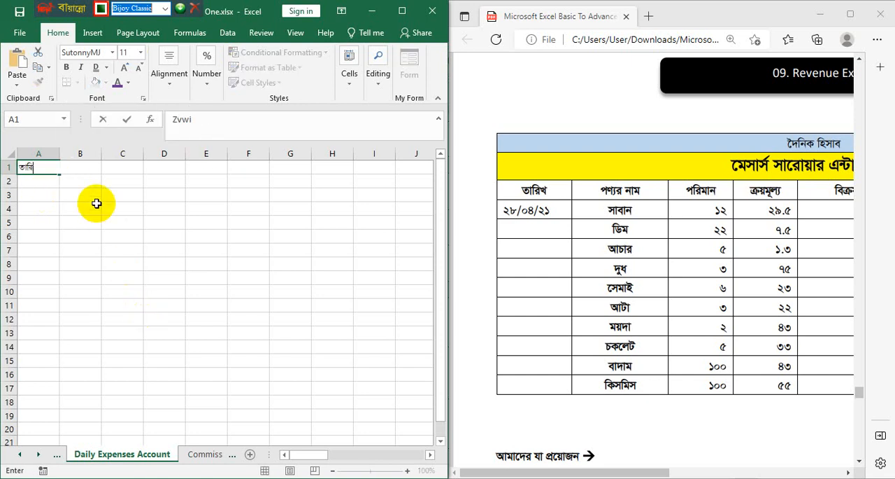
key("Tab")
- Enter "পন্যও" in cell B1
type("cb¨I bvg")
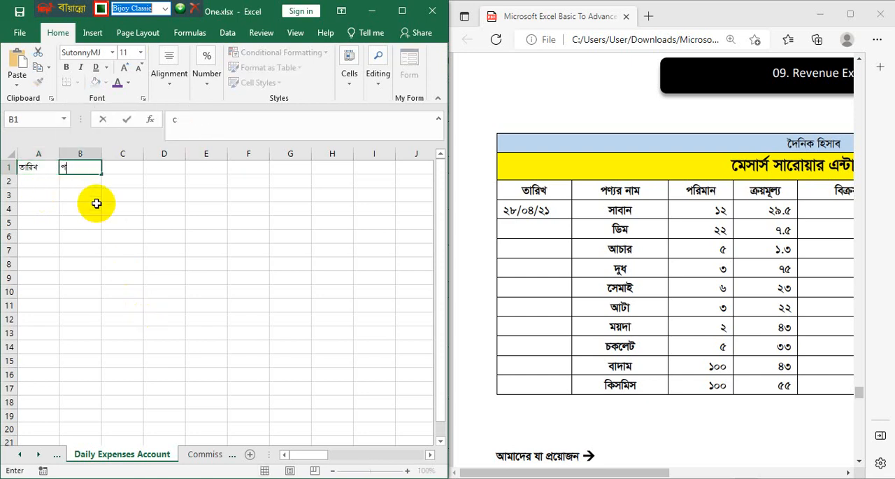
key("BackSpace")
key("BackSpace")
key("BackSpace")
type("m")
key("BackSpace")
key("BackSpace")
key("BackSpace")
type("I")
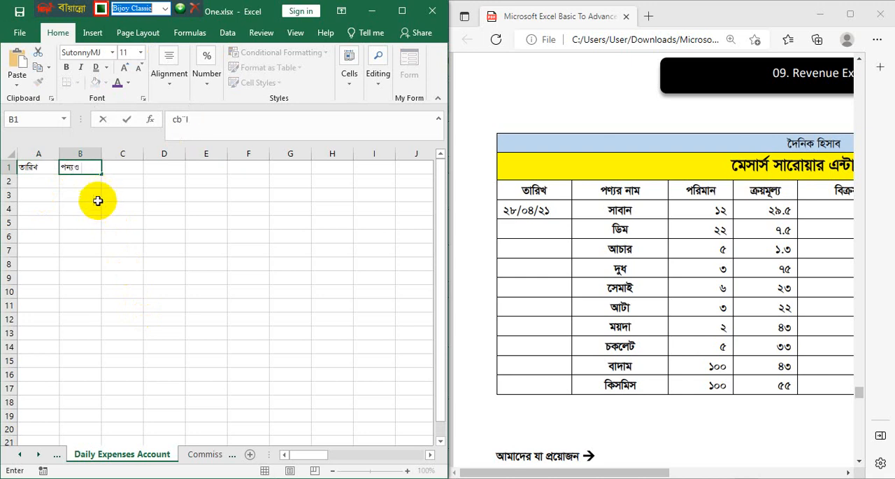
left_click(154, 241)
- Enter the headings "তারিখ" in cell C1 and "পন্যও নাম" in cell D1
scroll(151, 241, "up", 6)
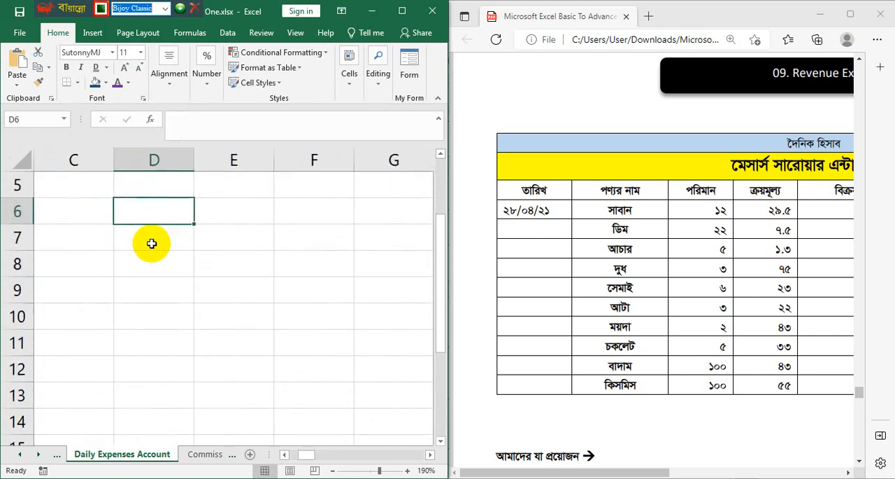
left_click(401, 11)
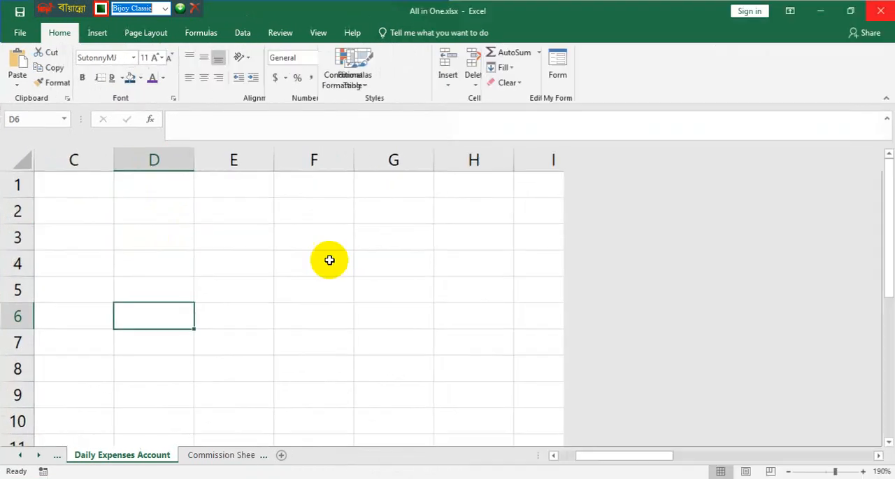
scroll(252, 285, "down", 1)
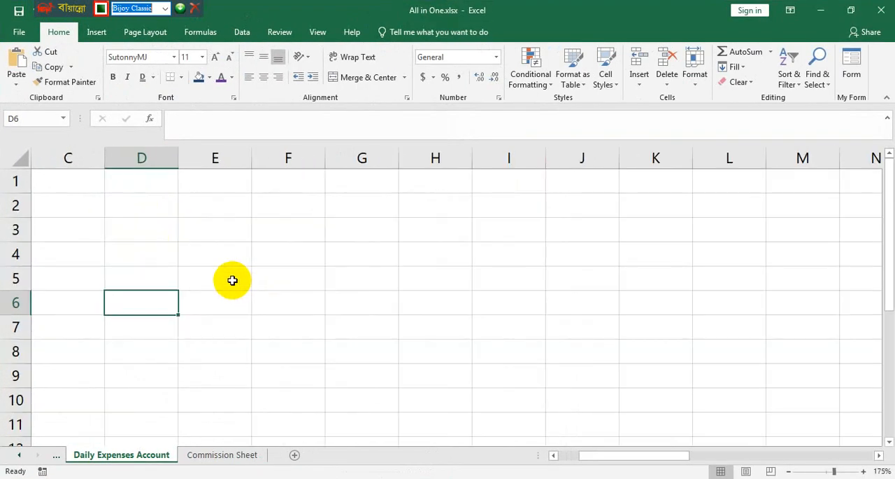
scroll(232, 280, "down", 1)
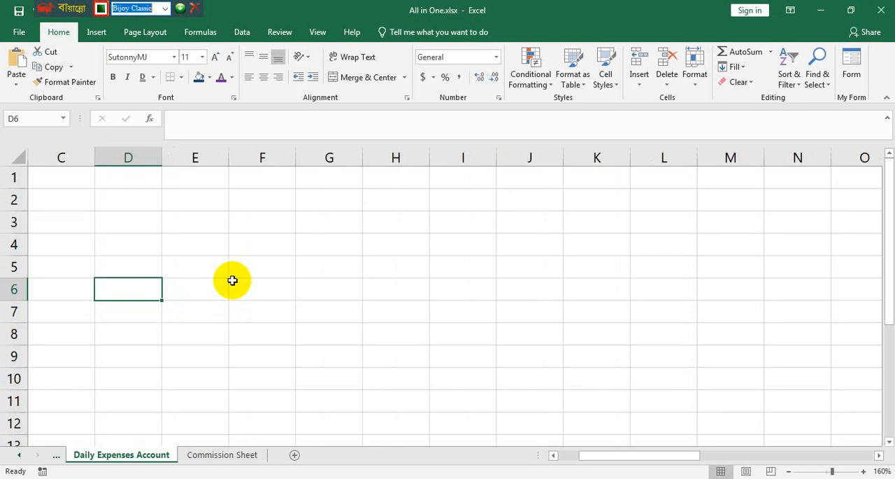
left_click(81, 198)
key("Up")
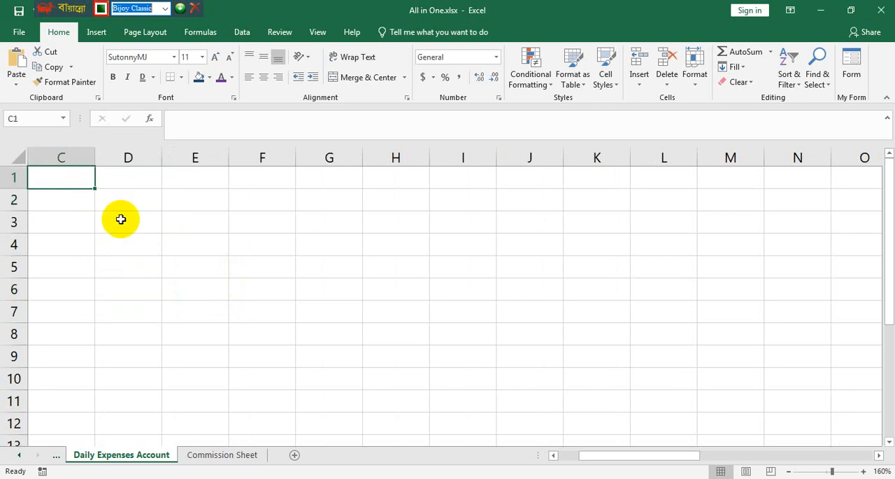
type("ZvwiK")
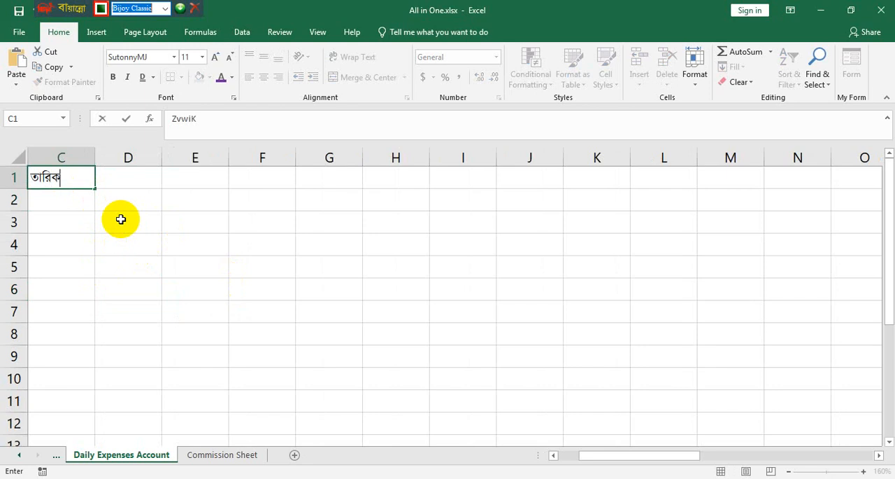
key("BackSpace")
key("Tab")
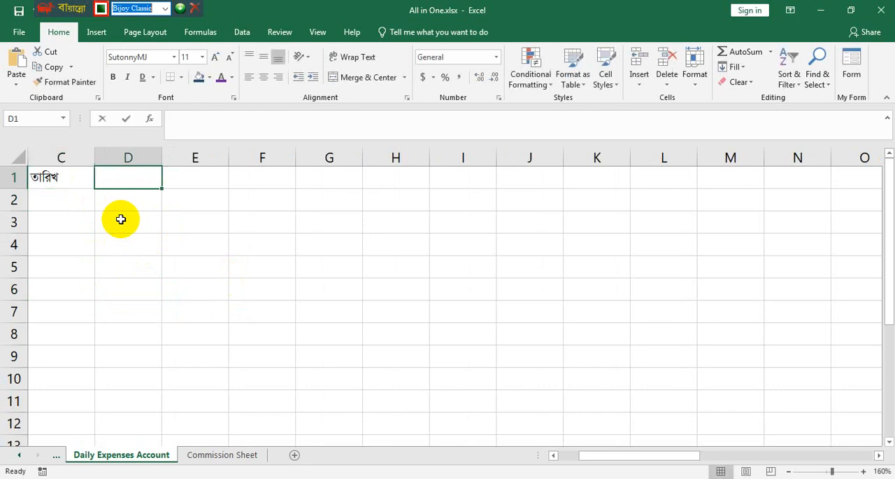
type("পন্যও নাম")
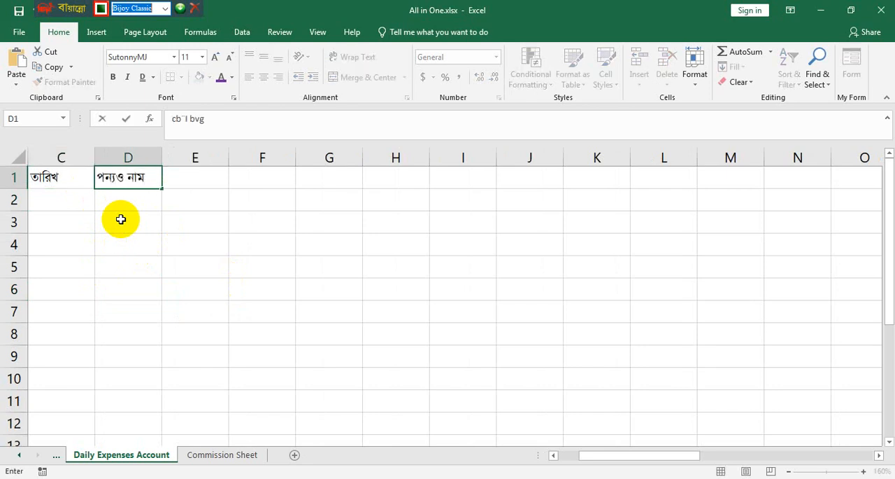
- Turn off AutoCorrect's two-initial-capitals, sentence capitalization, day-name and accidental Caps Lock corrections, leaving Replace text as you type enabled
left_click(19, 34)
left_click(28, 375)
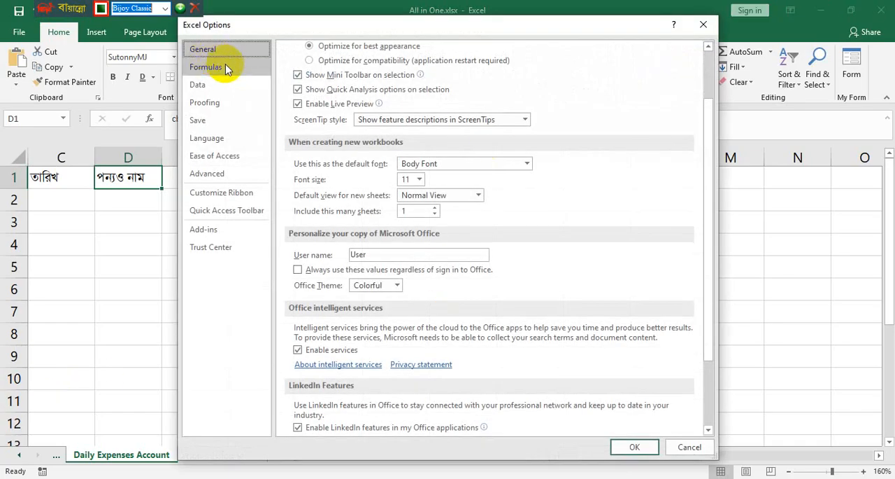
left_click(214, 73)
left_click(214, 86)
left_click(214, 105)
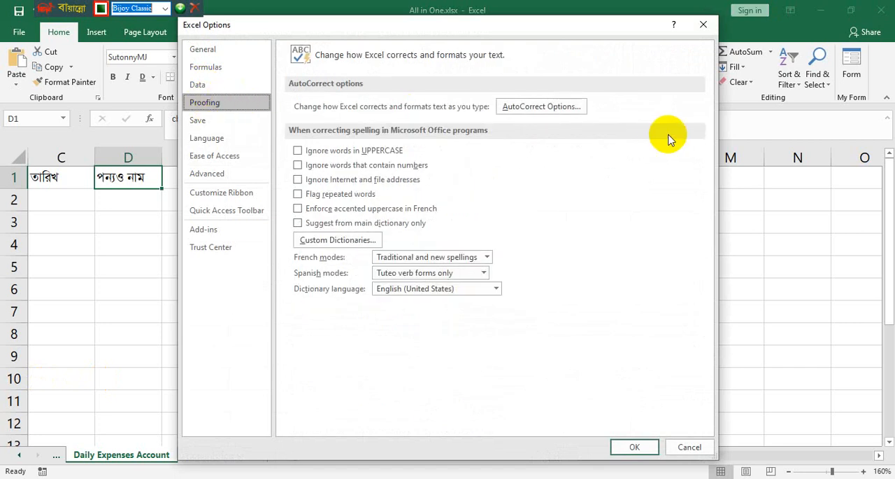
left_click(557, 109)
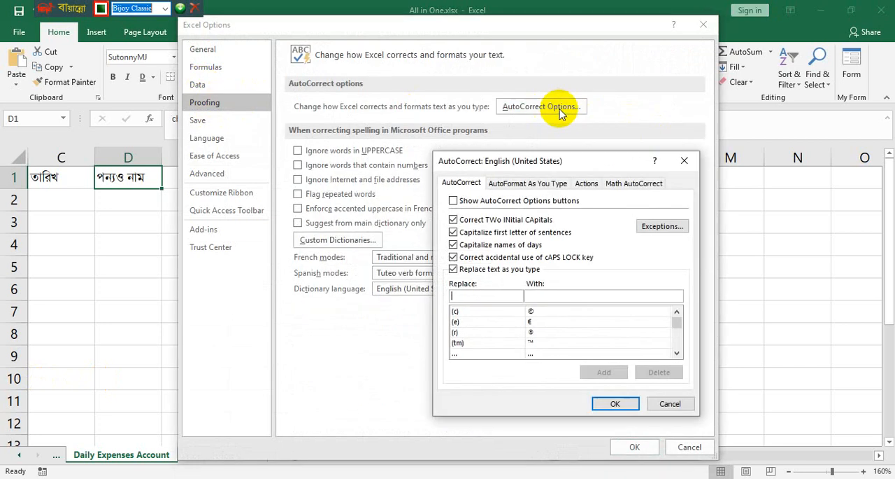
left_click(454, 220)
left_click(454, 232)
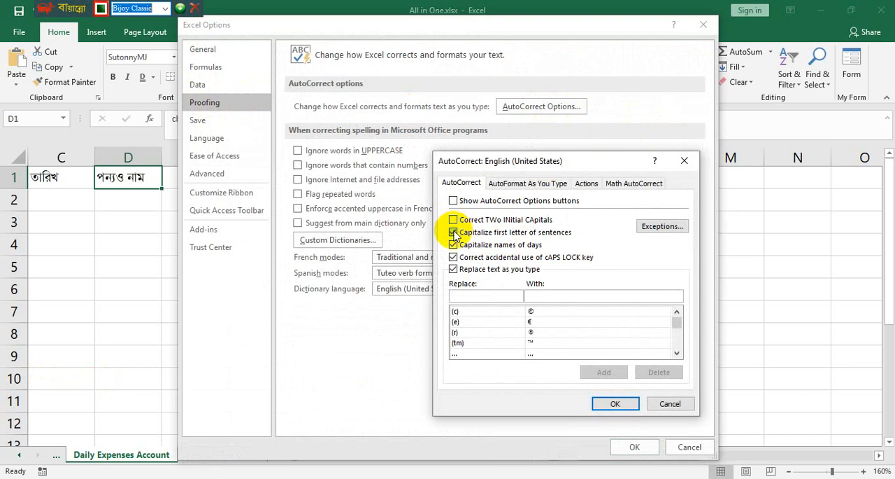
left_click(453, 245)
left_click(454, 256)
left_click(453, 269)
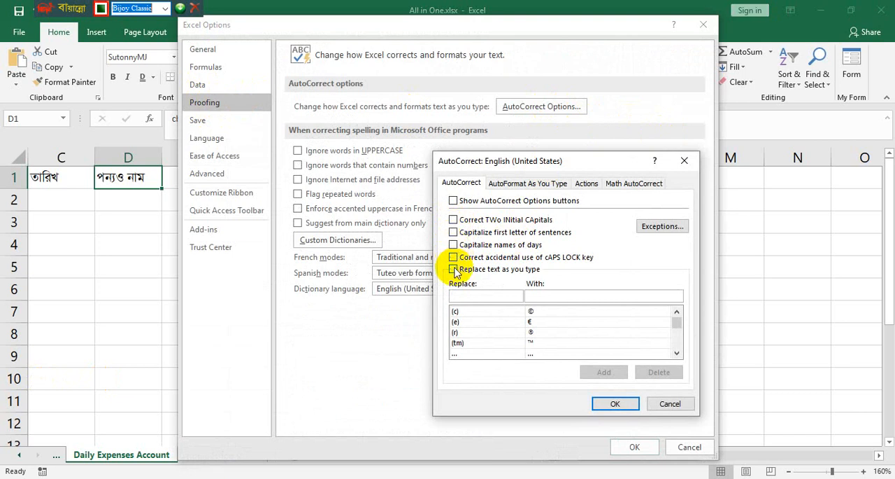
left_click(453, 268)
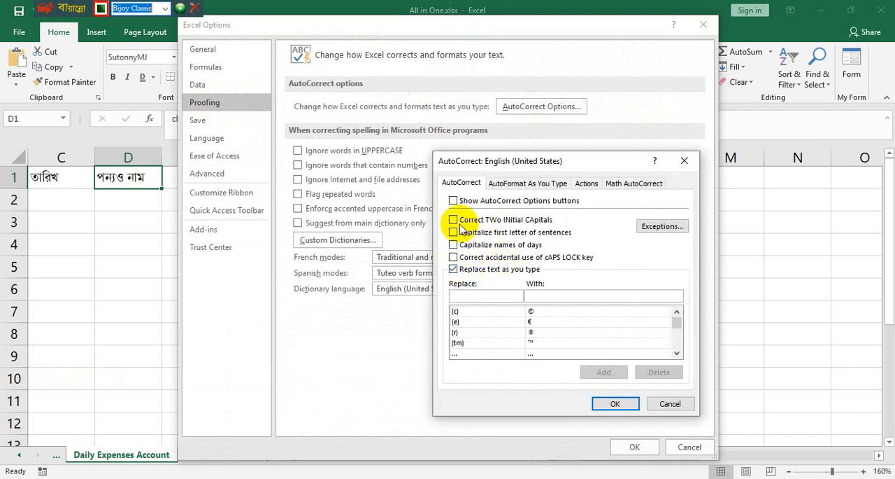
left_click(612, 403)
left_click(634, 447)
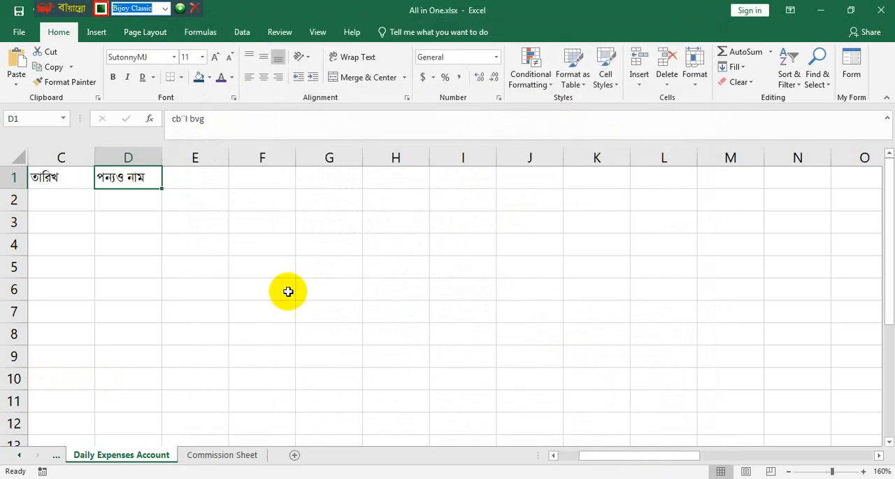
- Try retyping cell D1 as "পন্যর" with the changed AutoCorrect settings
key("BackSpace")
type("cb")
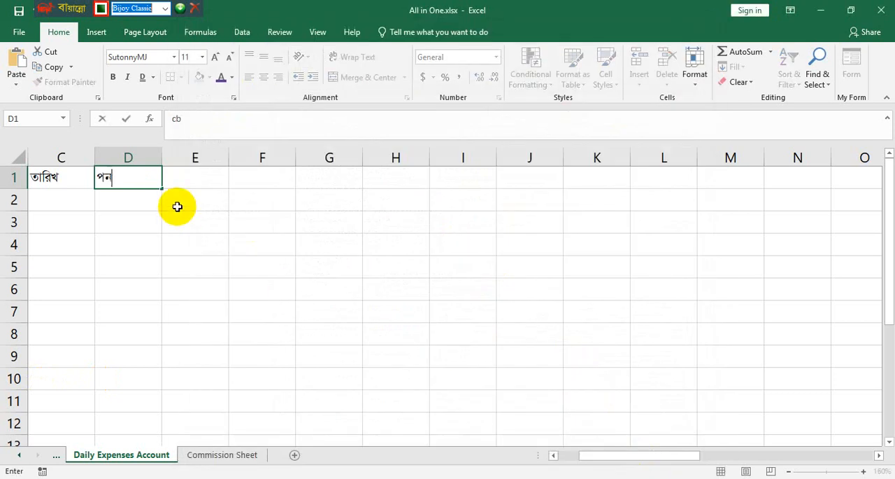
type("¨I")
- Disable Replace text as you type in the AutoCorrect options and apply the change
left_click(17, 32)
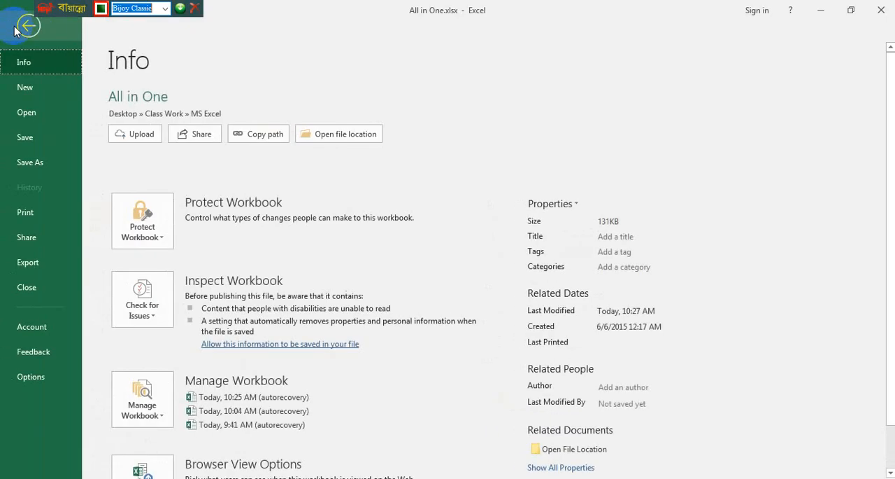
left_click(26, 378)
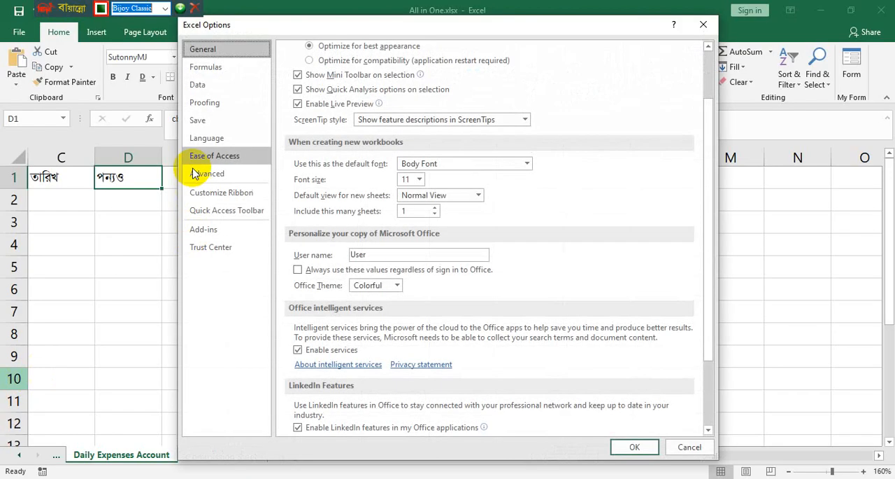
left_click(210, 102)
left_click(556, 108)
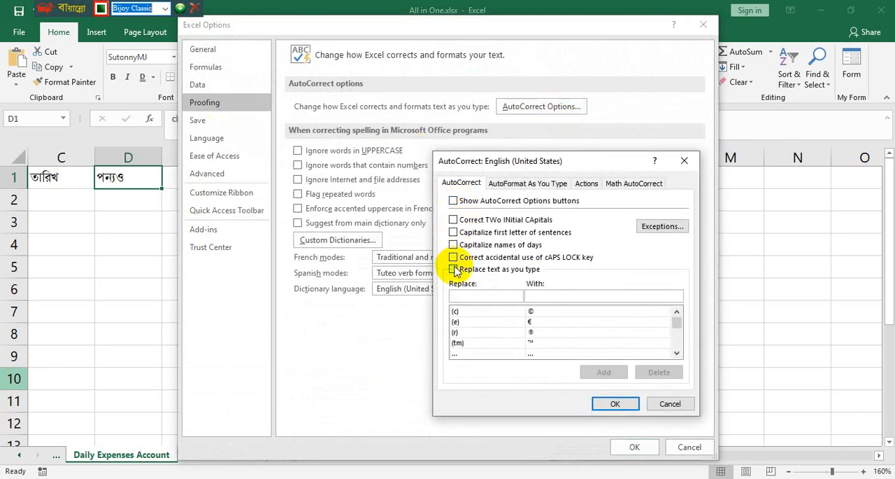
left_click(613, 404)
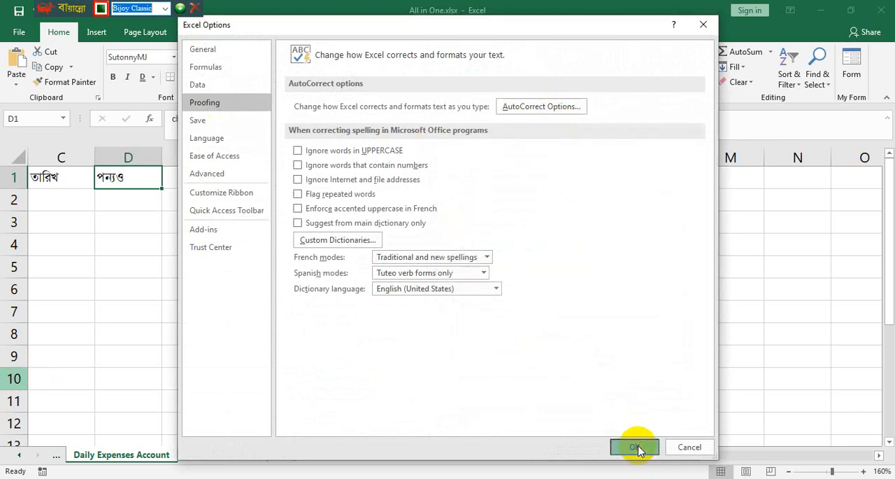
left_click(634, 446)
- Replace the text in cell D1 with the heading "পন্যর নাম"
key("BackSpace")
type("cb¨i")
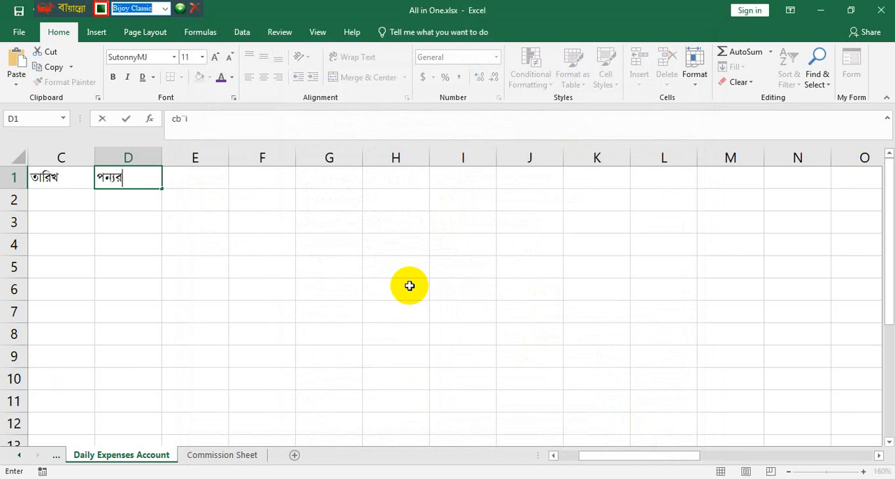
type(" bvg")
key("Tab")
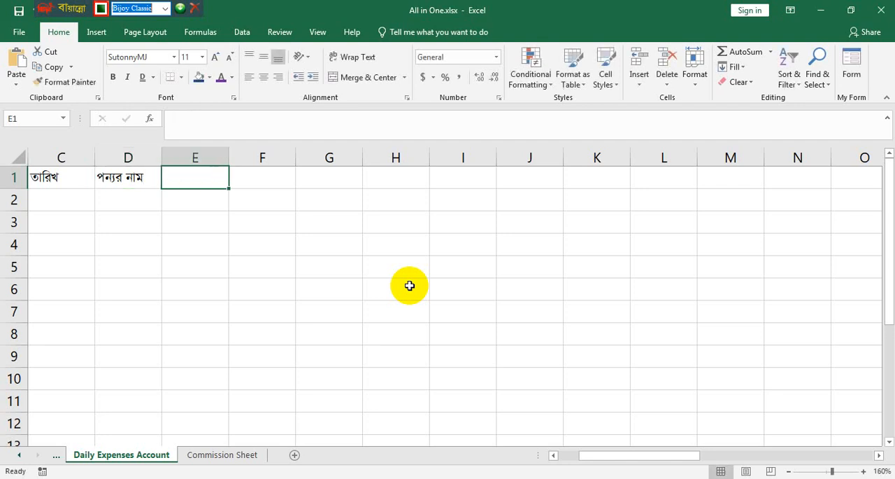
- Place the workbook beside the PDF example and enter the headings "পরিমান" in E1, "ক্রয়মূল্য" in F1 and "বিক্রয়মূল্য" in G1
key("super+Left")
type("পরিমান")
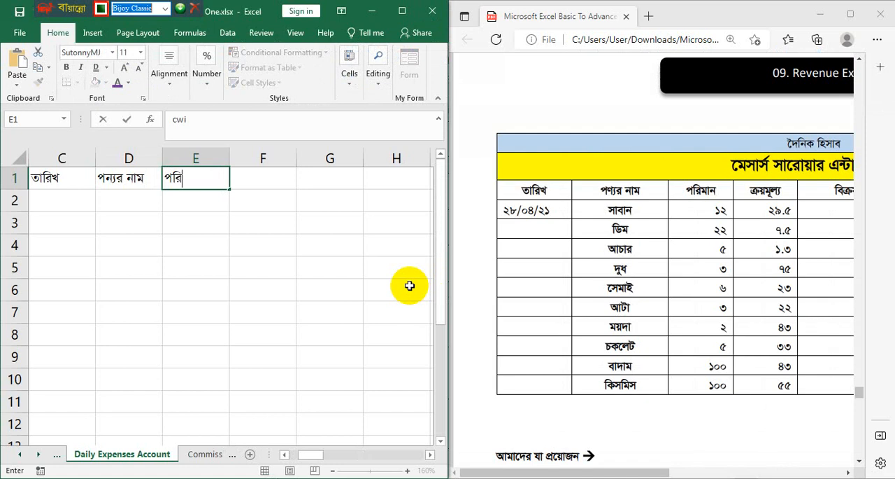
key("Tab")
type("ক্র")
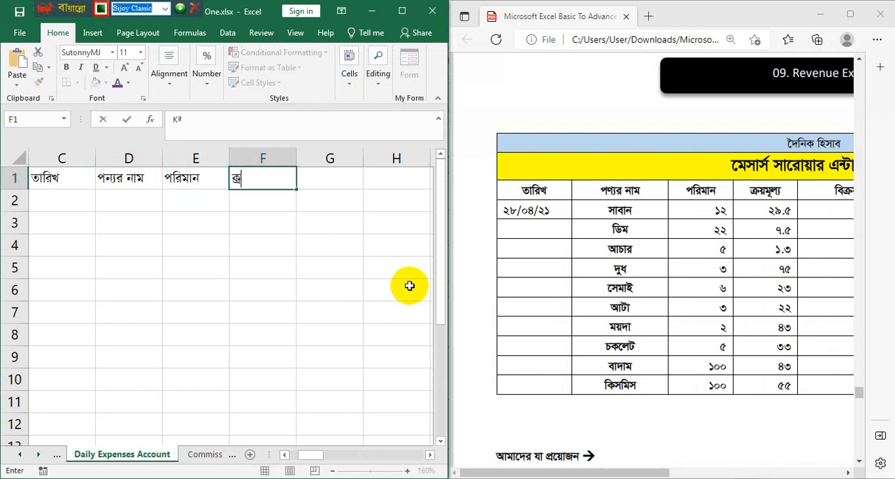
type("য়মূল্য")
key("Tab")
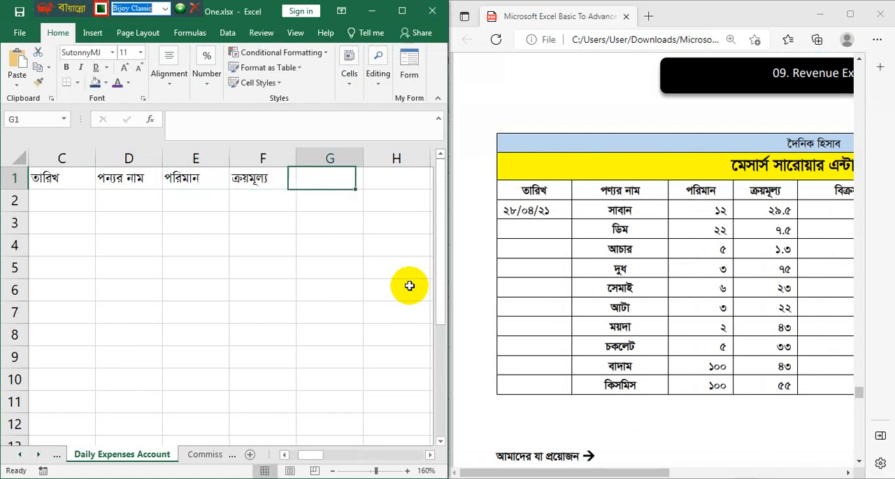
type("বিক্রয়")
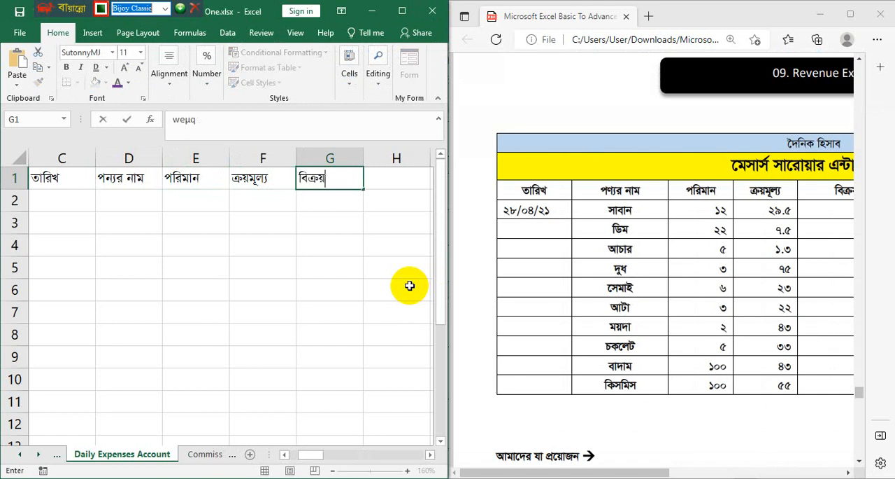
type("মূল্য")
key("Tab")
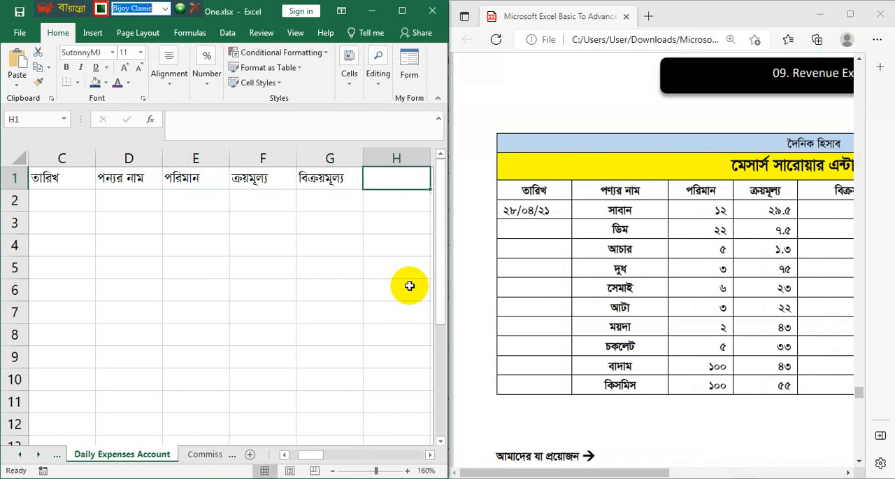
- Enter the headings "লাভ" in cell H1 and "মোট লাভ" in cell I1, following the PDF example
left_click_drag(656, 472, 796, 467)
left_click(378, 180)
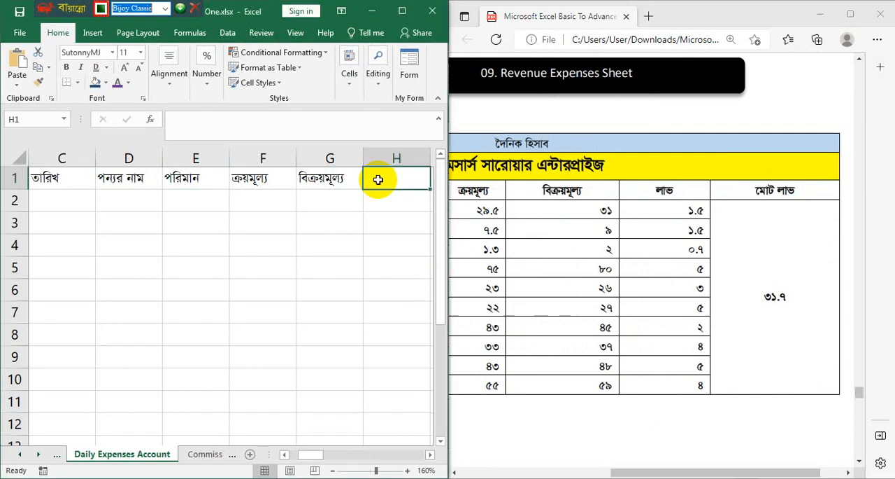
type("jvf")
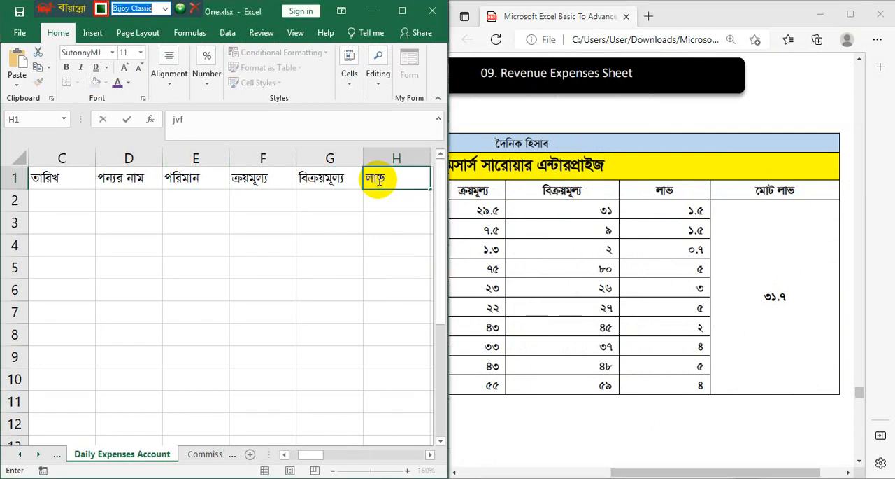
key("Tab")
type("‡gvU jv")
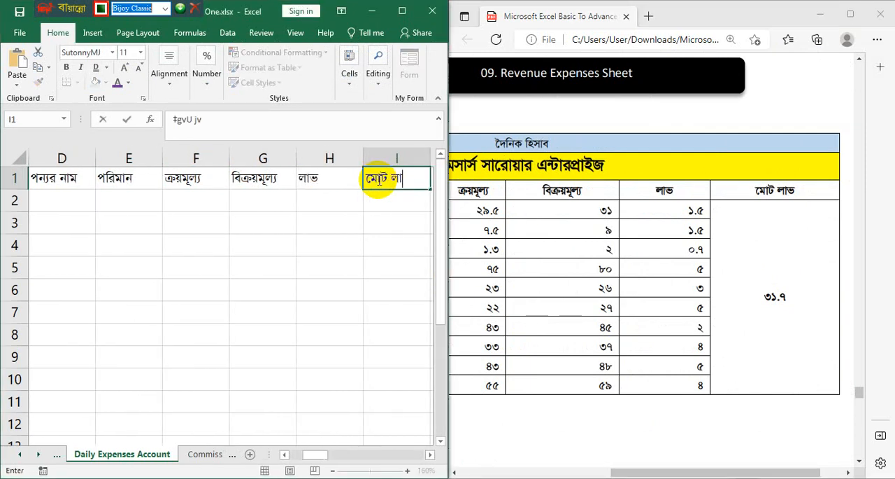
type("f")
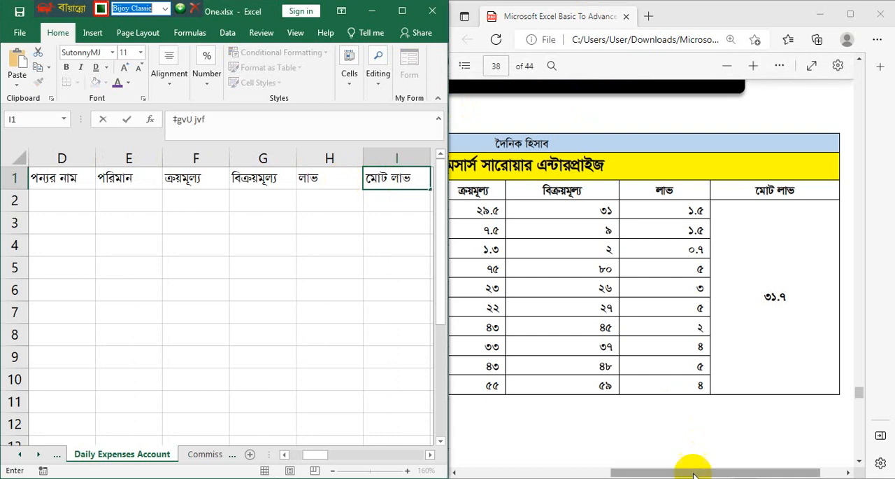
- Clear the surplus headings in A1:B1 and move the headings from C1:I1 so they start in cell A1
left_click_drag(694, 473, 399, 460)
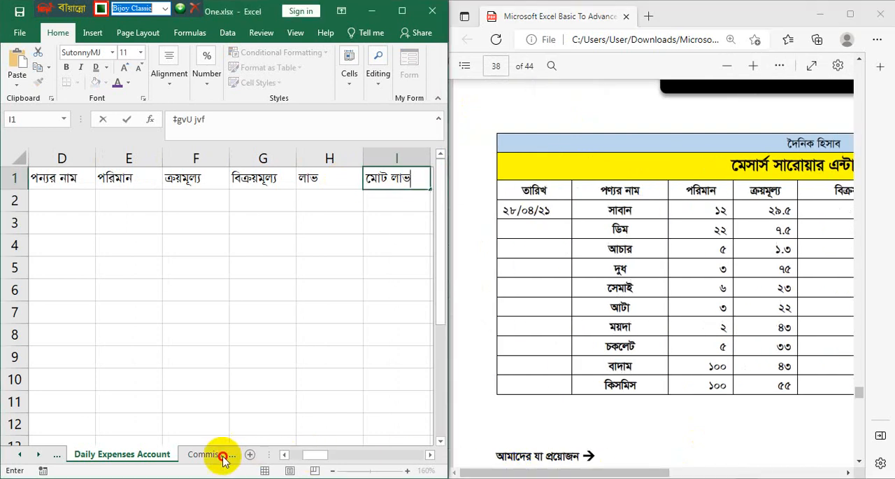
left_click(284, 454)
left_click(285, 454)
left_click(284, 454)
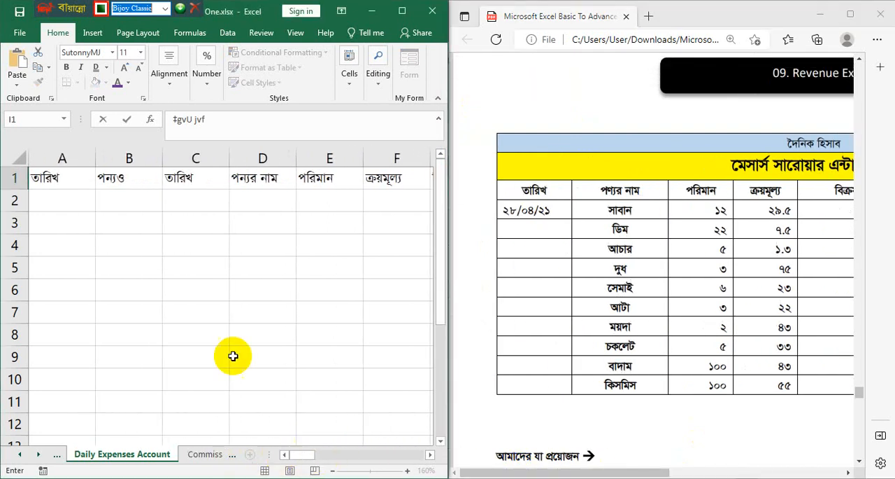
left_click(74, 200)
left_click(143, 179)
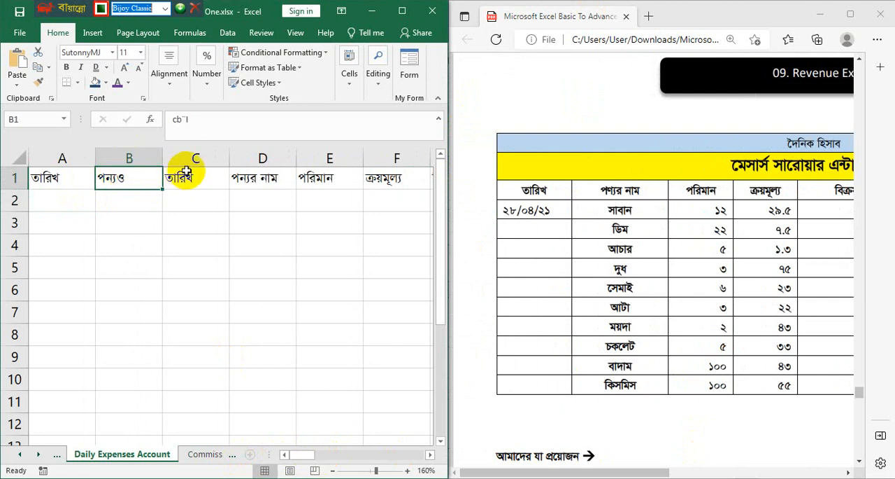
left_click(403, 11)
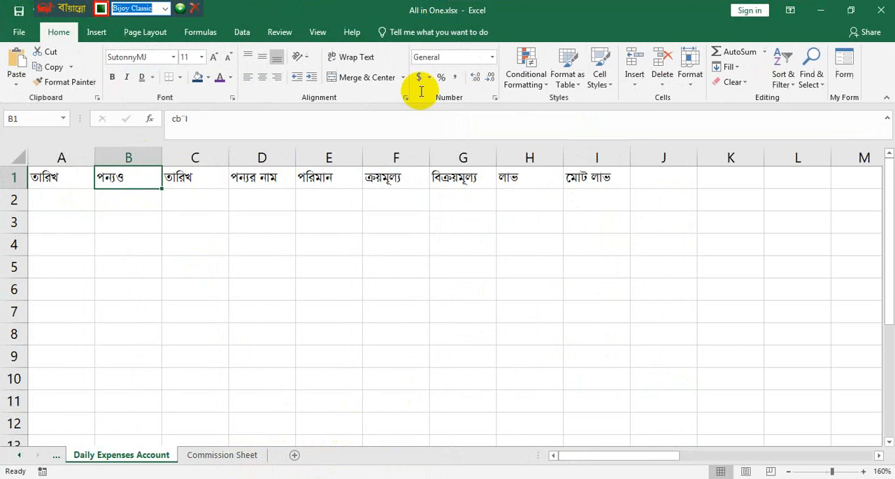
left_click_drag(614, 179, 206, 176)
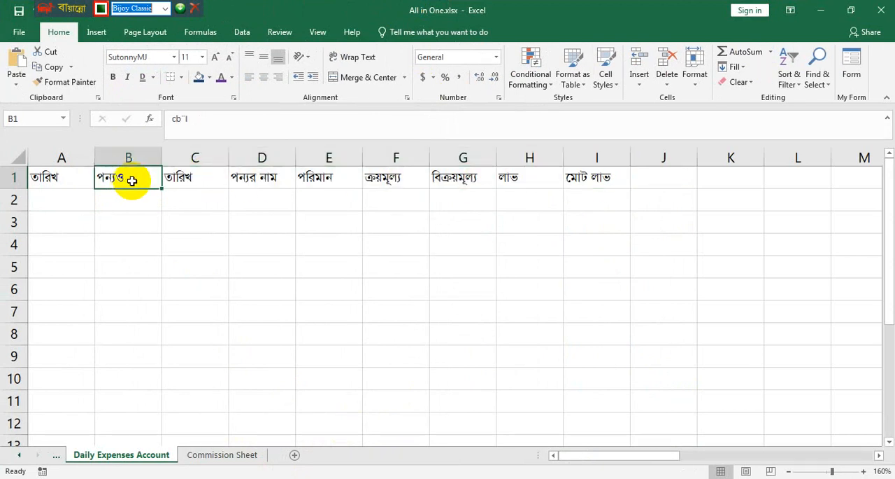
left_click_drag(128, 175, 44, 176)
key("Delete")
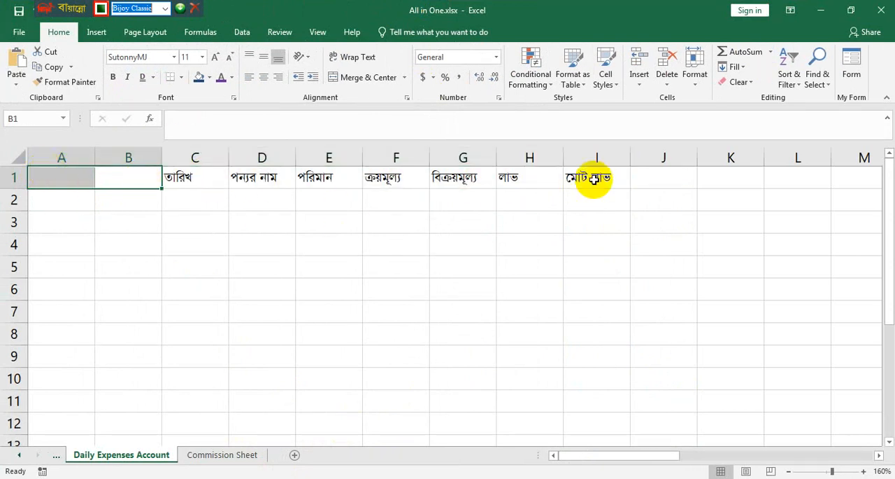
left_click_drag(592, 175, 89, 184)
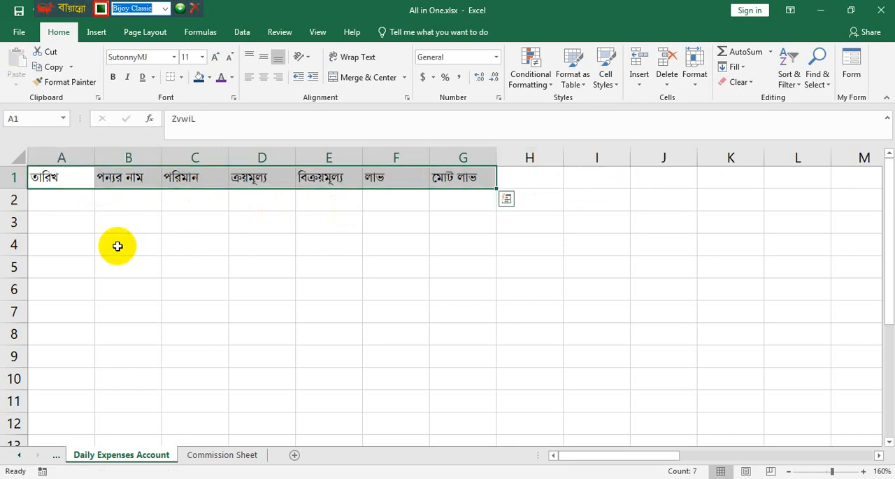
- Enter the date 10/01/22 in cell A2 under the "তারিখ" heading
left_click(54, 205)
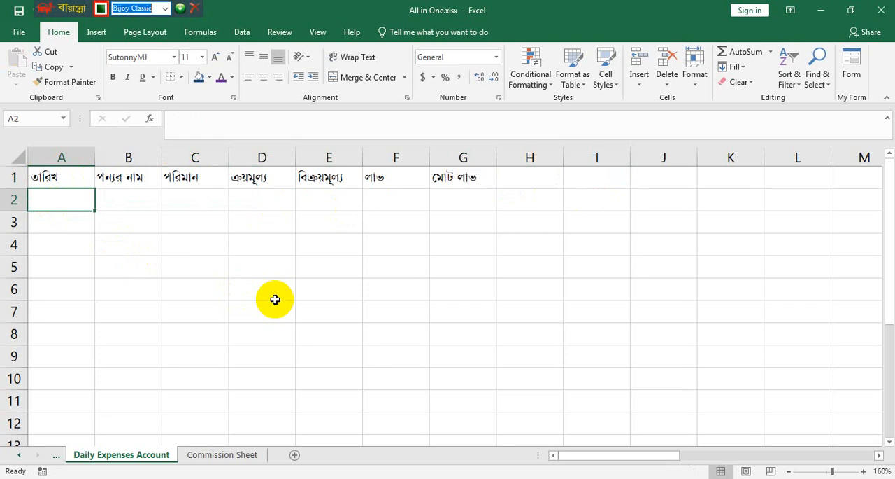
type("10/16")
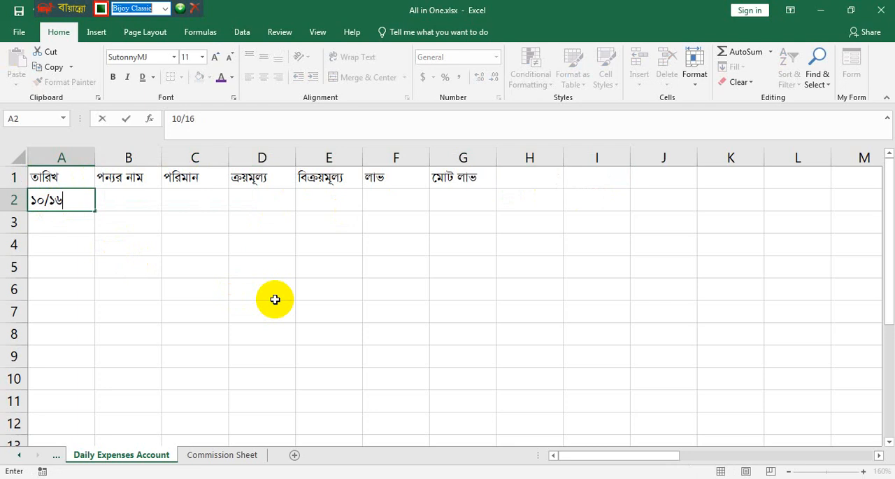
key("BackSpace")
key("BackSpace")
type("01/22")
- Fill the date series from cell A2 down to A11, running from 10/1/2022 to 10/10/2022
left_click(94, 205)
left_click_drag(96, 211, 84, 356)
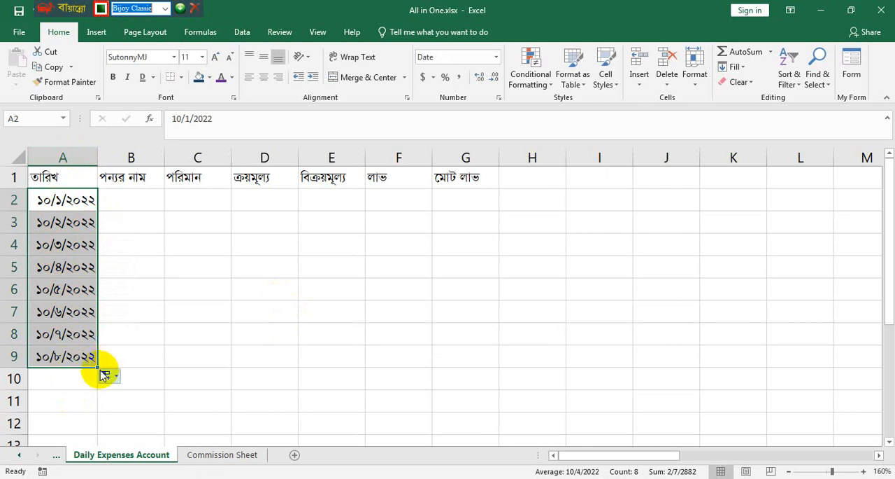
left_click_drag(97, 367, 105, 389)
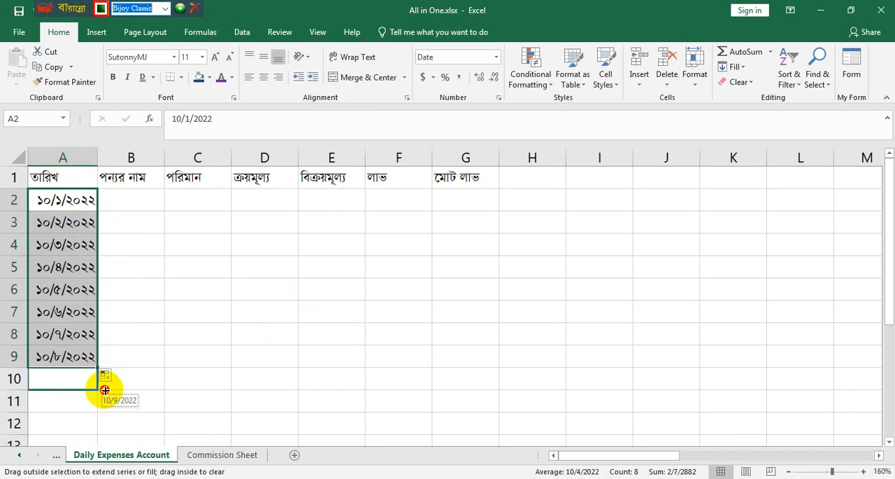
left_click_drag(105, 390, 114, 417)
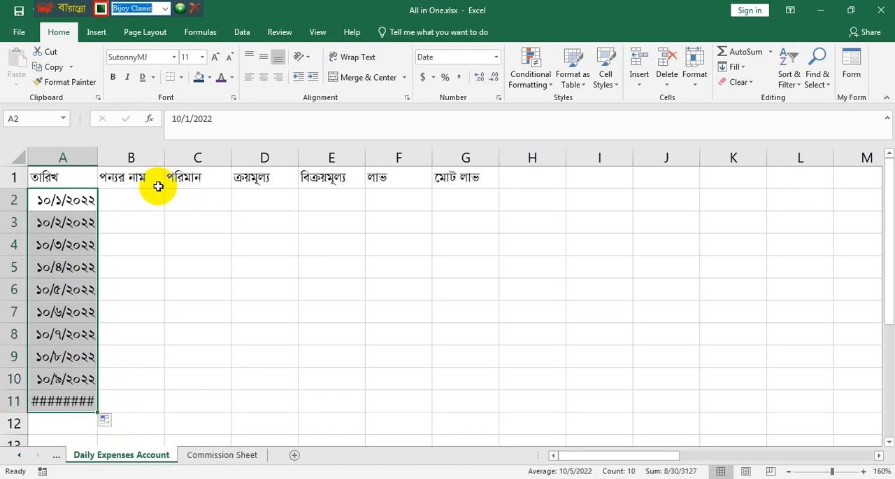
- Enter the product names "সাবান", "আটা" and "গম" in cells B2 to B4 under the "পন্যর নাম" heading
left_click(132, 201)
type("mve")
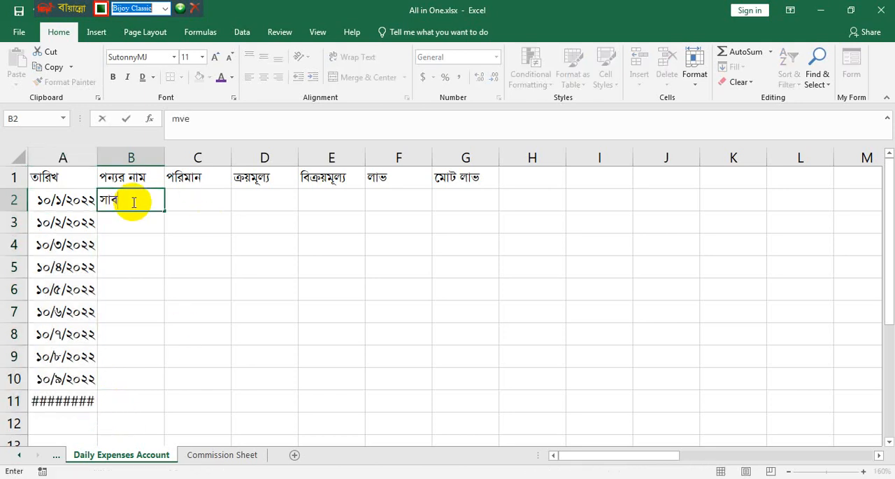
type("vb")
key("Return")
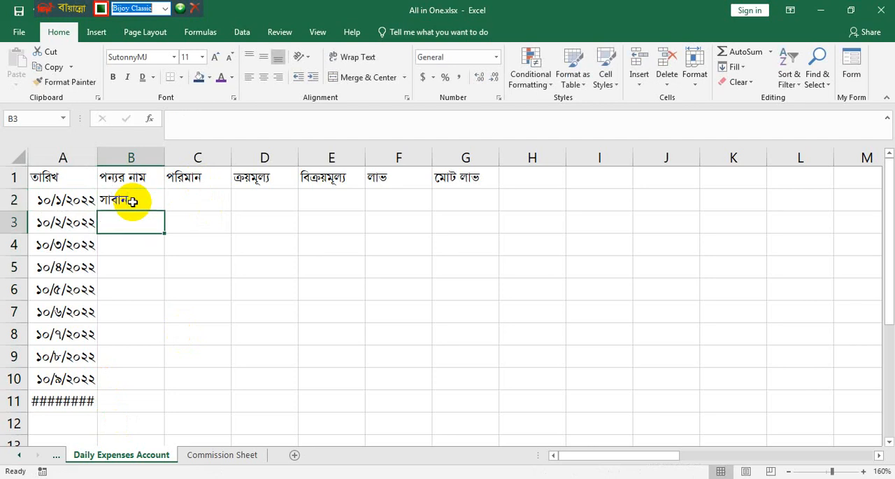
type("AvUv")
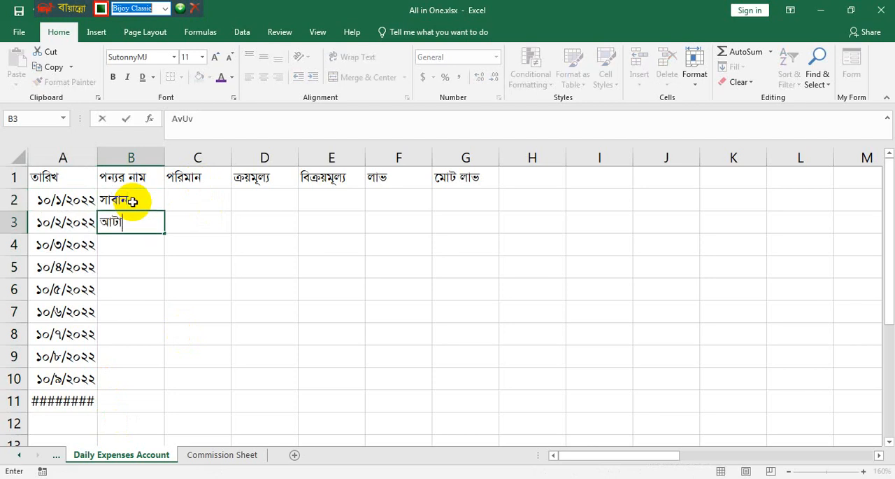
key("Return")
type("Mg")
key("Return")
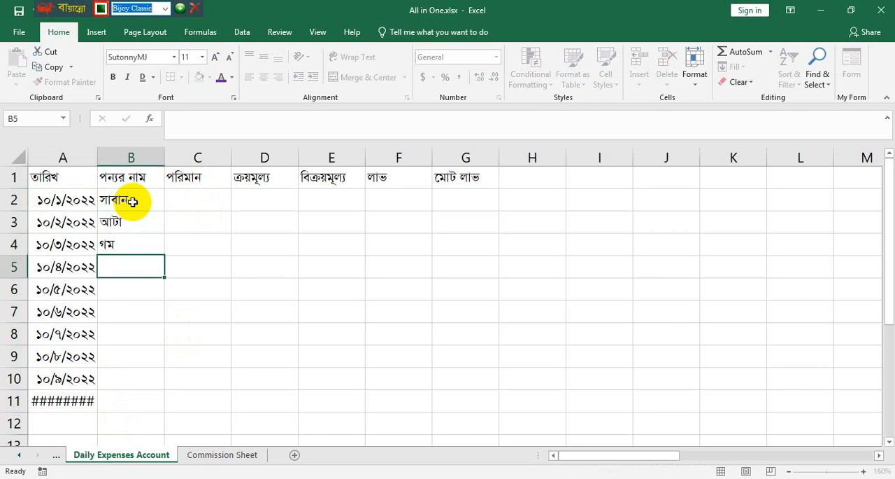
type("eyU")
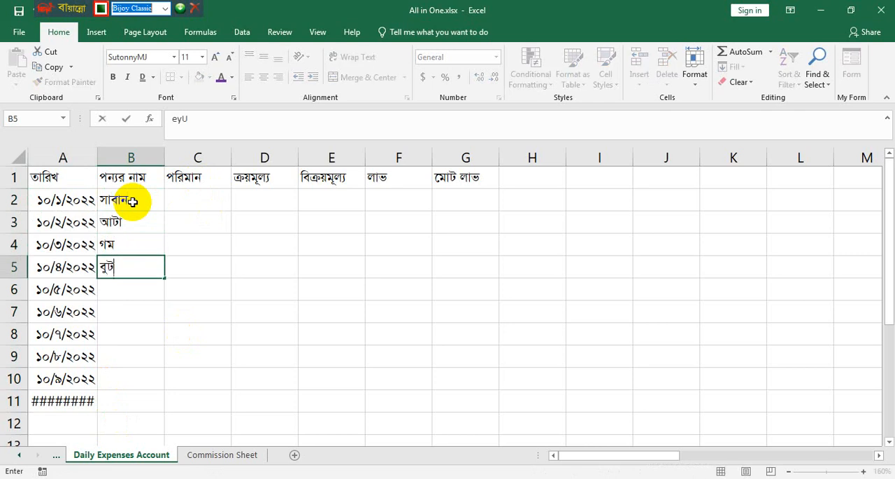
key("BackSpace")
key("BackSpace")
key("BackSpace")
- Enter the product names "ভুট্টা" in cell B5 and "স্যান্ডেল সোপ" in cell B6
type("fzÆv")
key("Return")
type("m¨v‡Û")
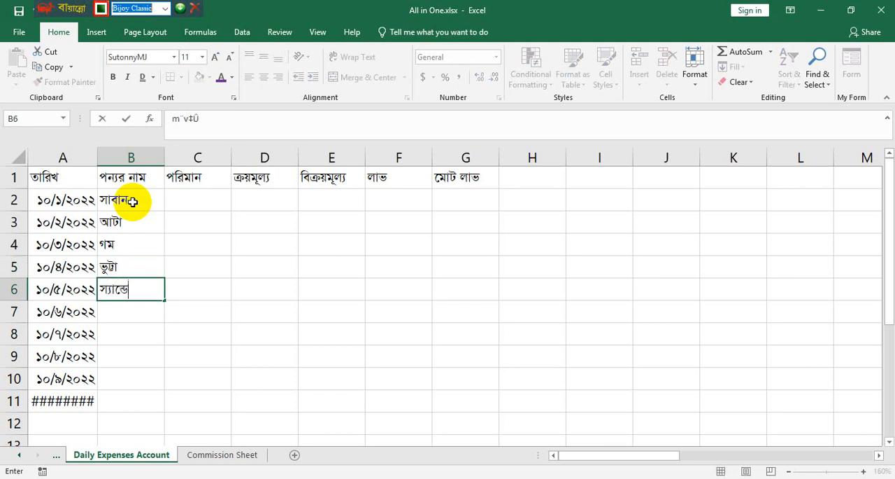
type("j ‡mvc")
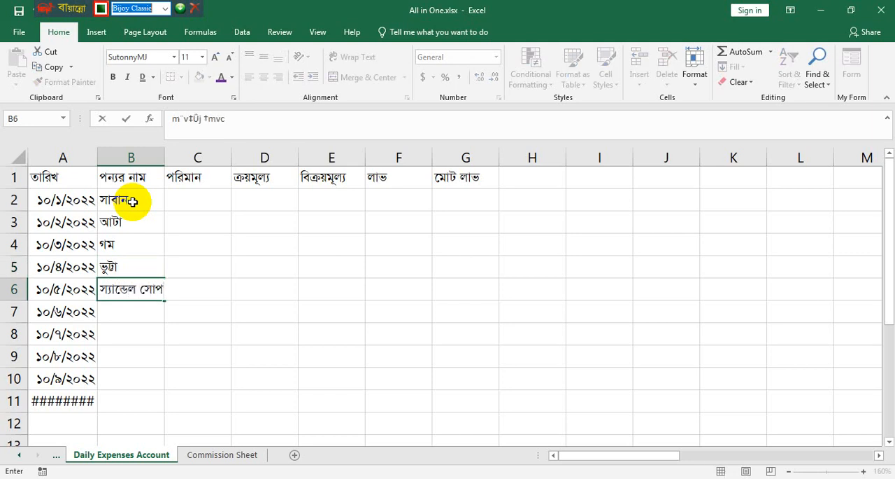
key("Return")
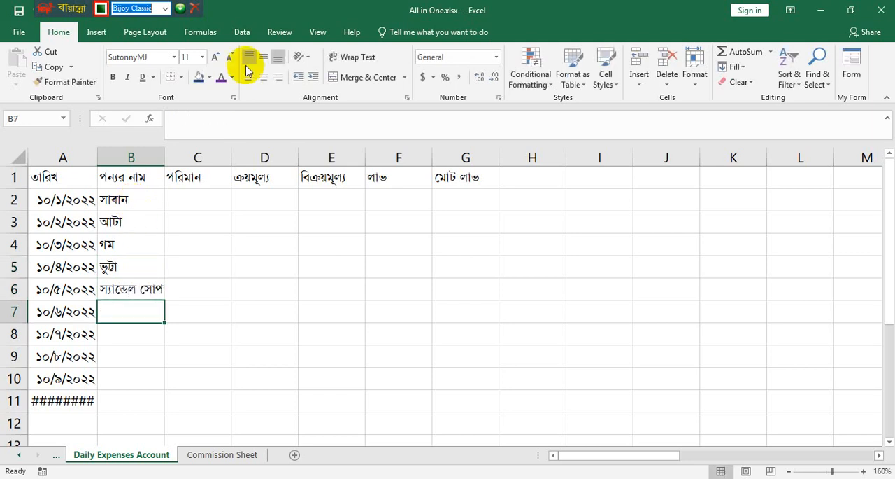
- Enter "পেপসি" in cell B7 and widen columns A and B so the dates and product names fit
left_click_drag(165, 152, 188, 152)
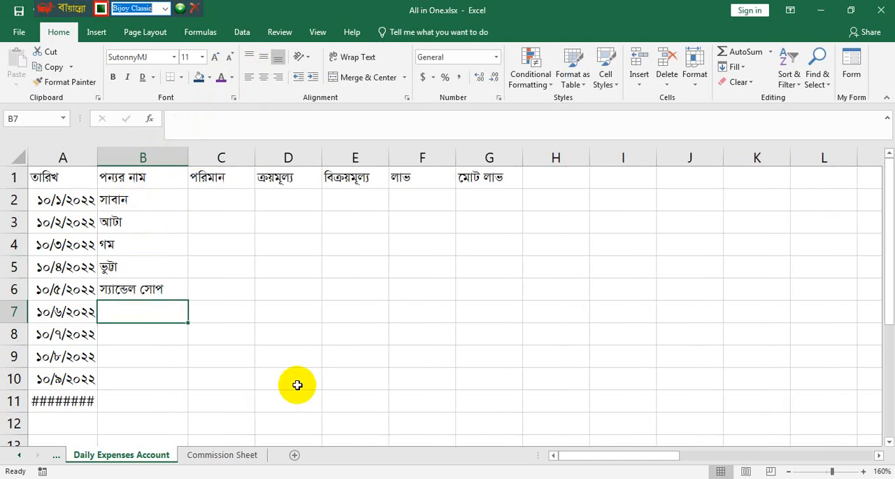
type("পেপসি")
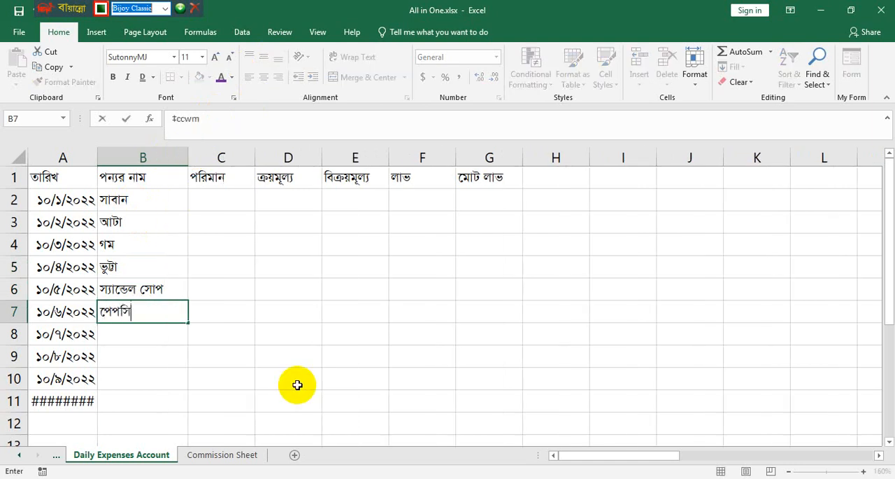
left_click(100, 154)
left_click_drag(98, 153, 126, 150)
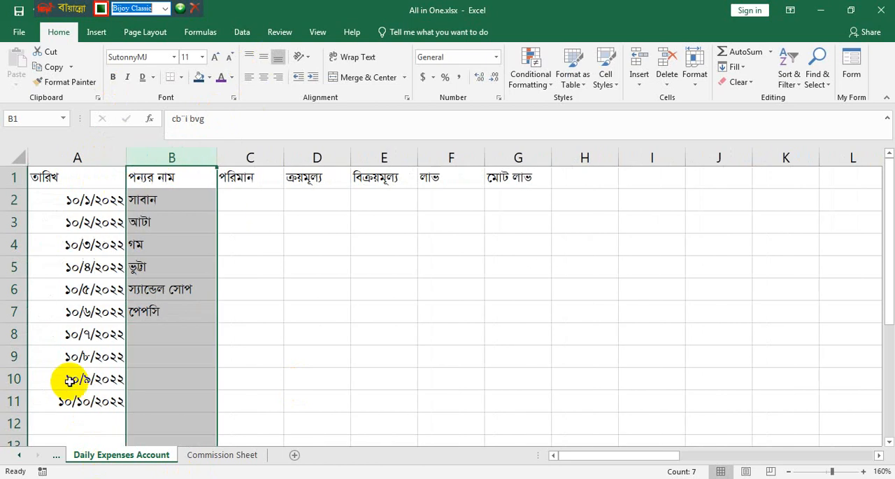
- Enter the product names "কোকাকোলা" in cell B8 and "ময়দা" in cell B9
left_click(174, 337)
type("কোে")
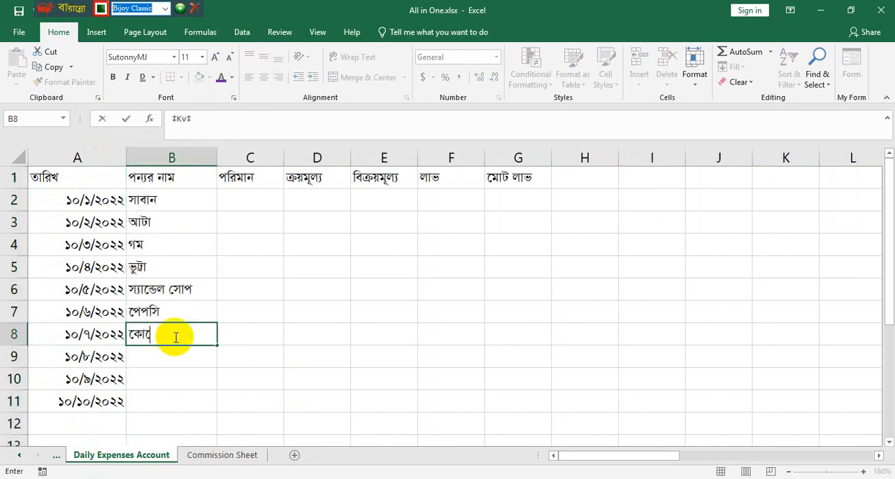
type("কালা")
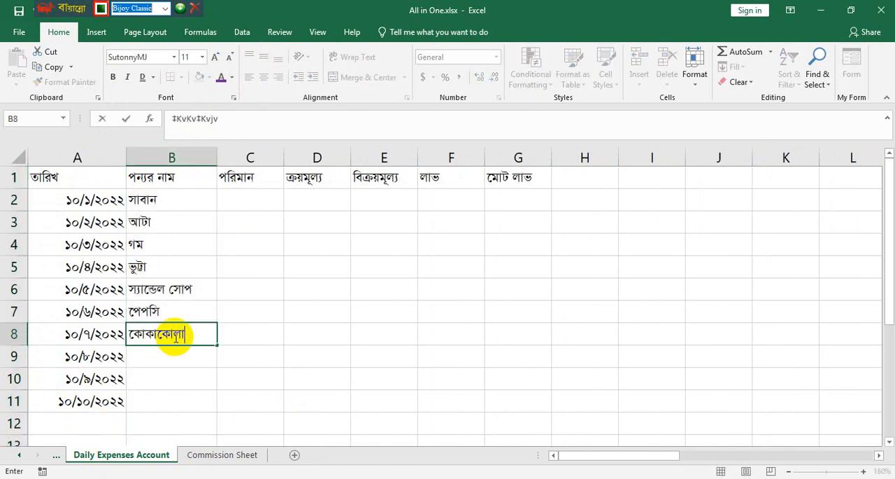
key("Return")
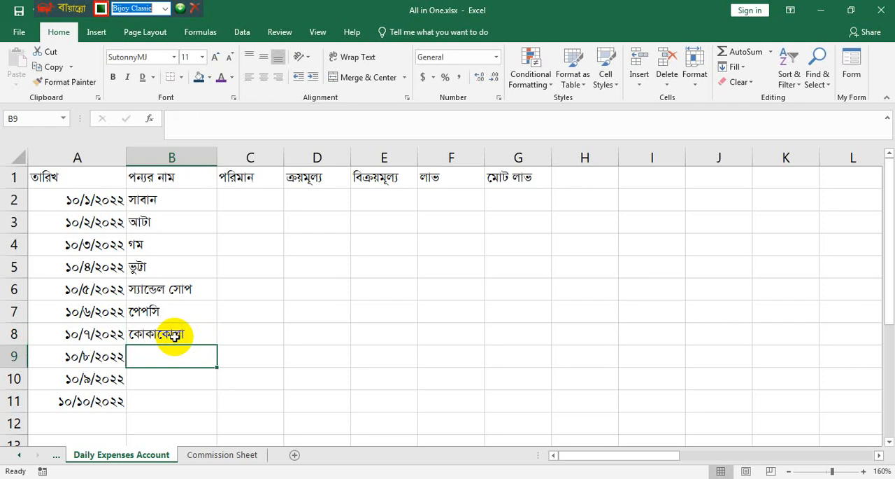
type("ময়দা")
key("Return")
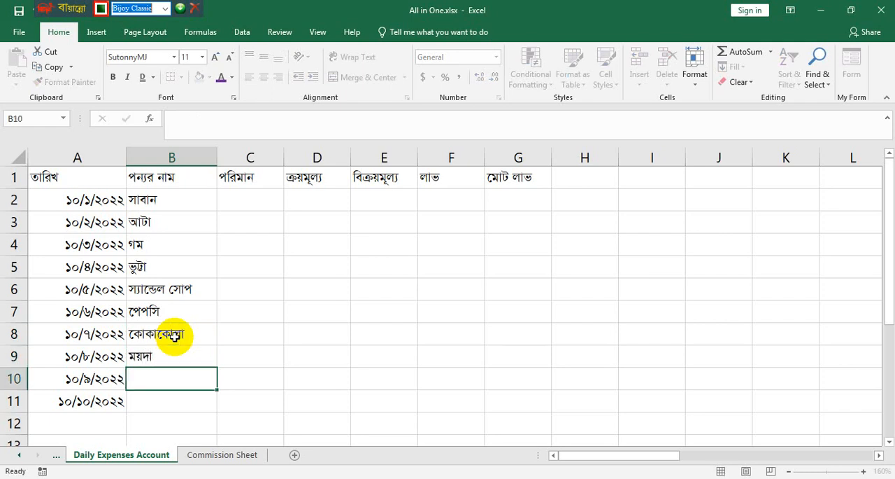
type("UvBMvi")
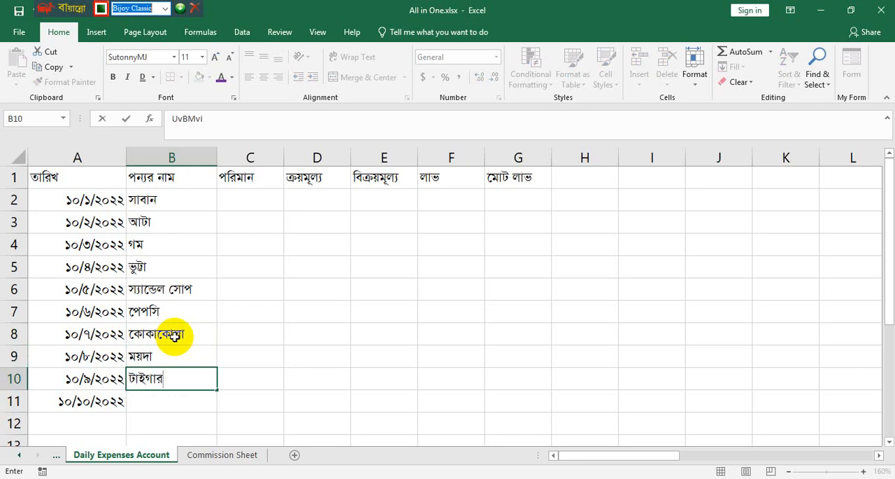
- Enter the product names "টাইগার" in cell B10 and "চাউল" in cell B11
key("Return")
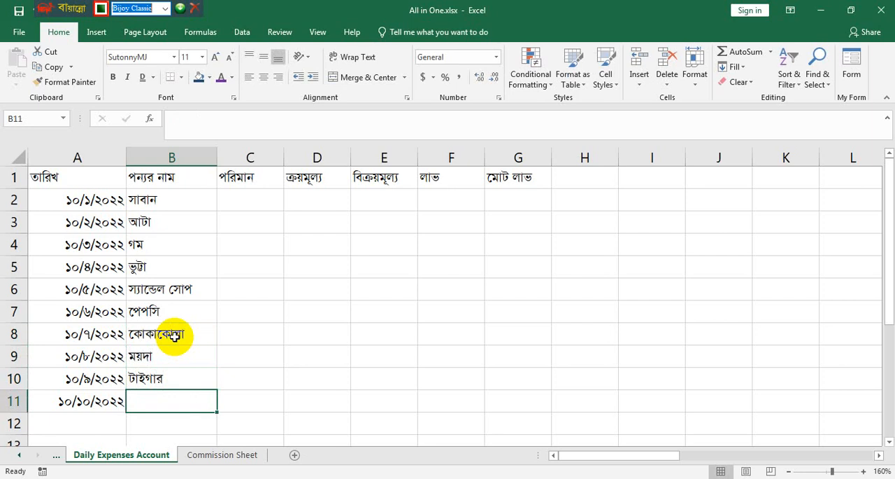
type("Pv")
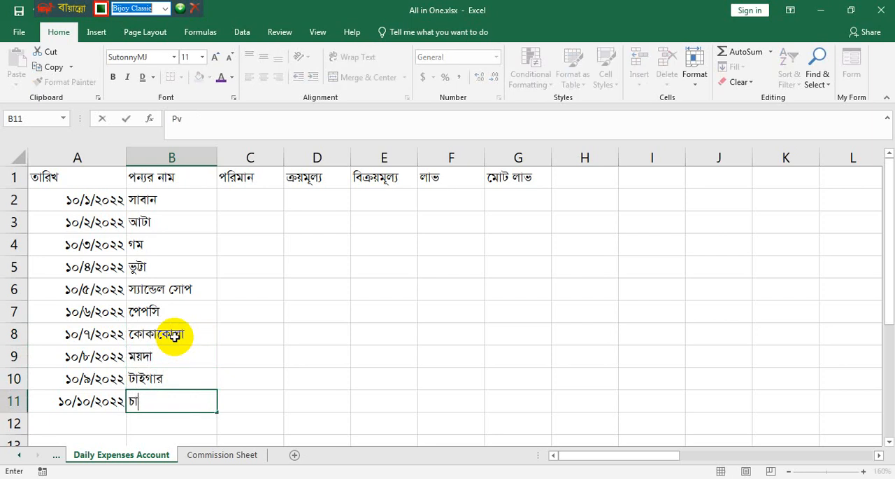
type("Dj")
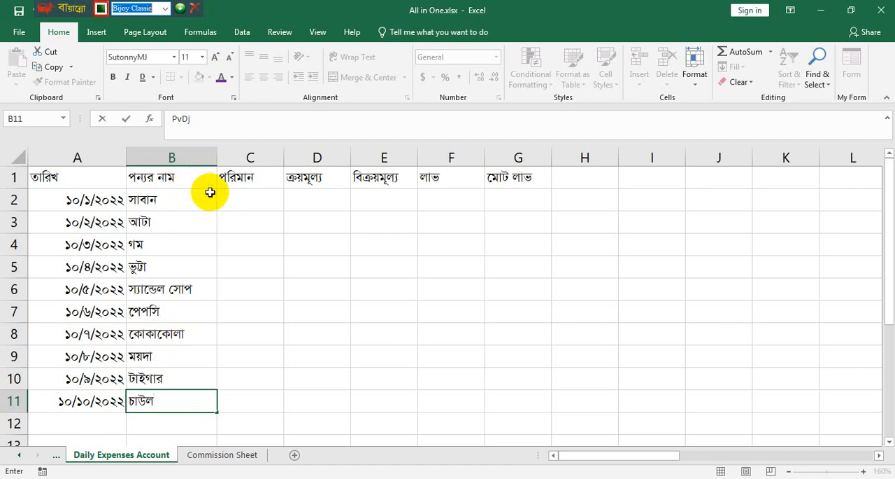
- Place the workbook beside the PDF example and enter the quantities 15, 5 and 2 in cells C2 to C4
left_click(247, 200)
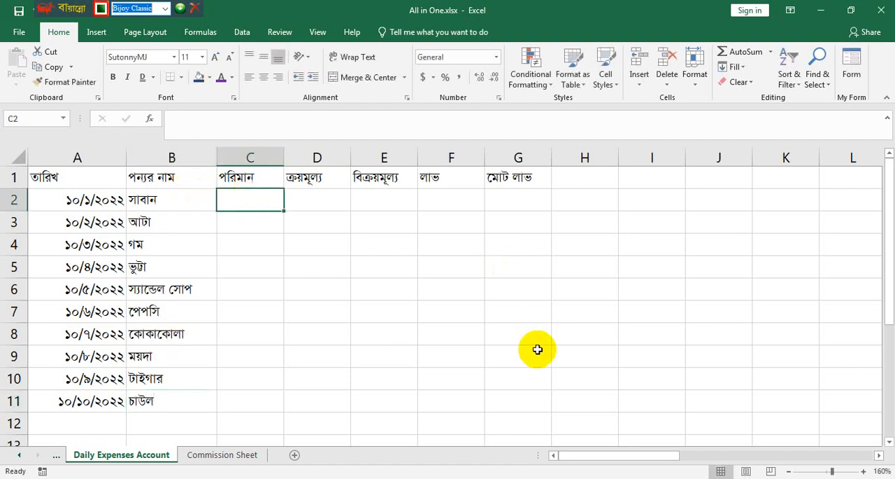
key("super+Left")
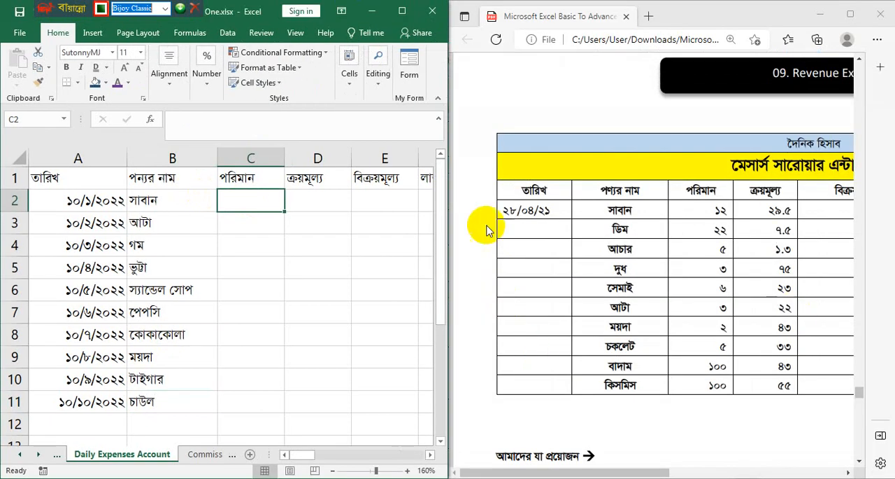
type("১৫")
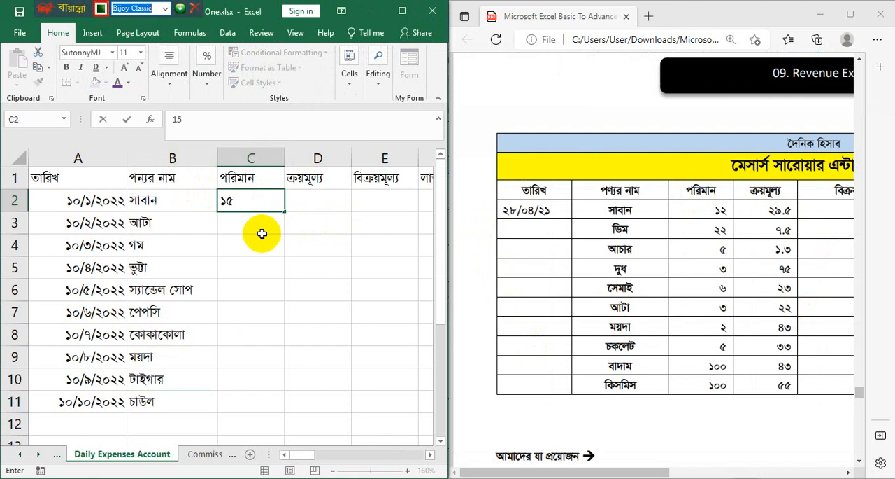
key("Return")
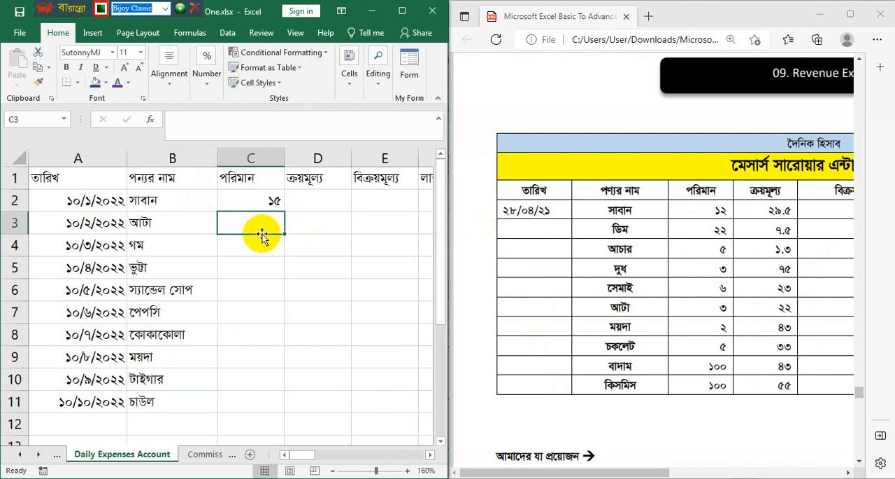
type("৫")
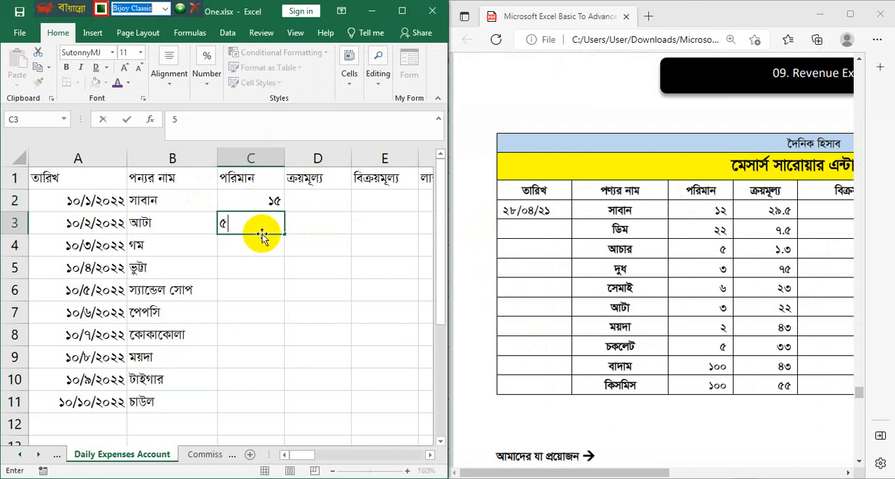
key("Return")
type("২")
key("Return")
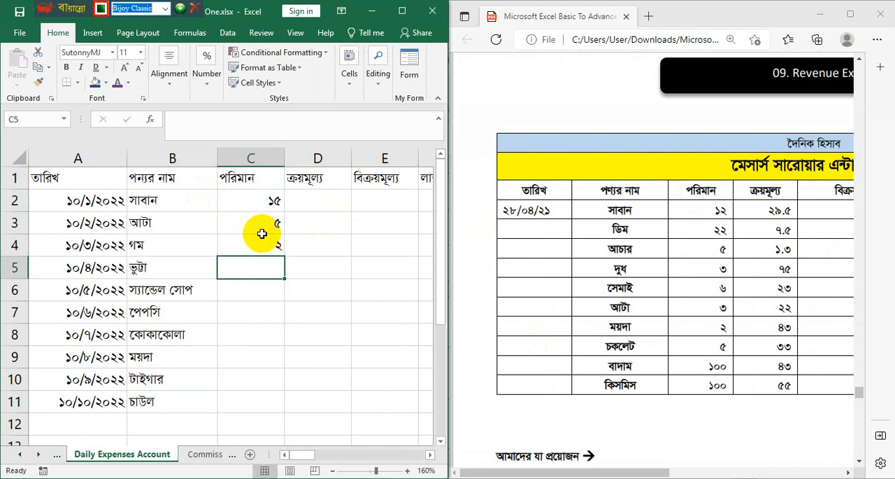
- Enter the quantities 1, 5, 5, 6 and 8 in cells C5 to C9 under the "পরিমান" heading
type("১")
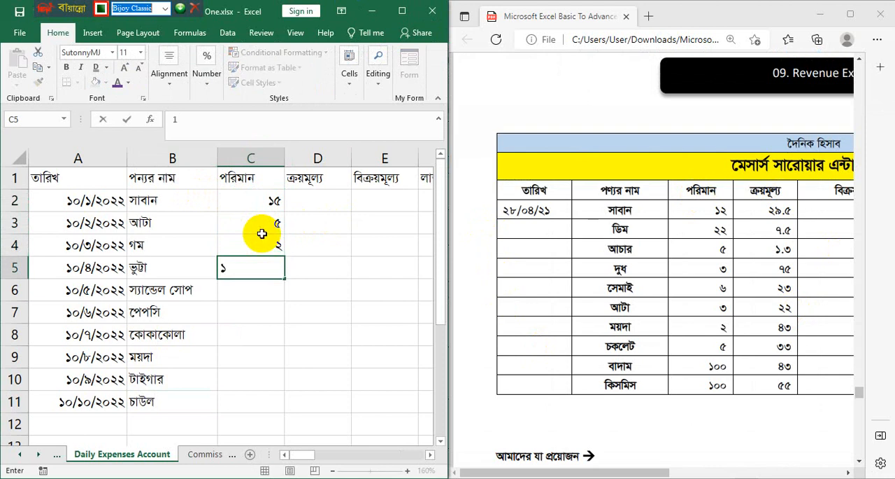
key("Return")
type("৫")
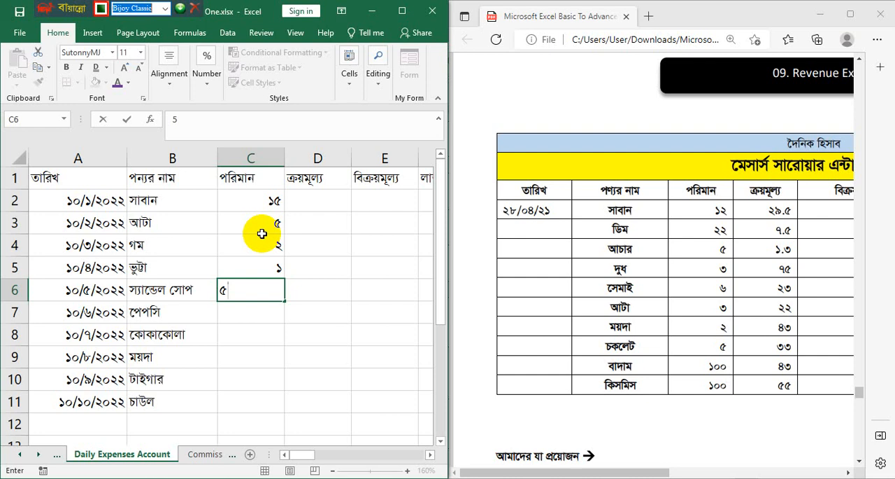
key("Return")
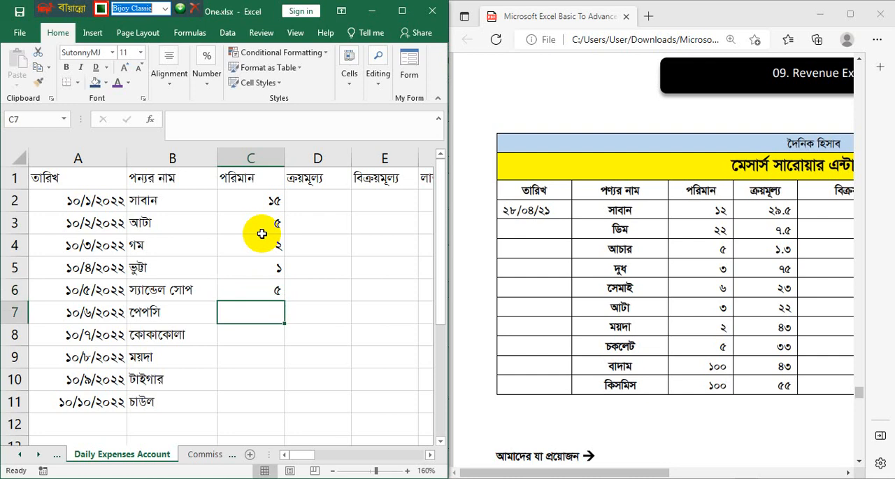
type("৫")
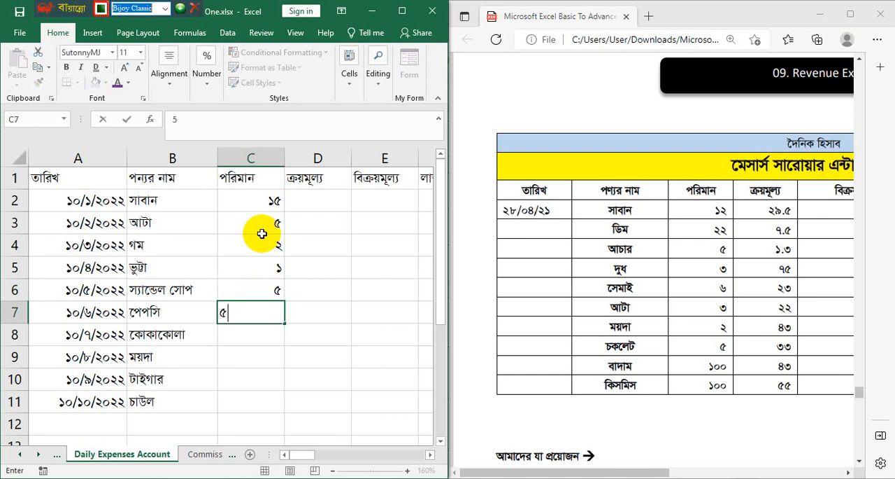
key("Return")
type("৬")
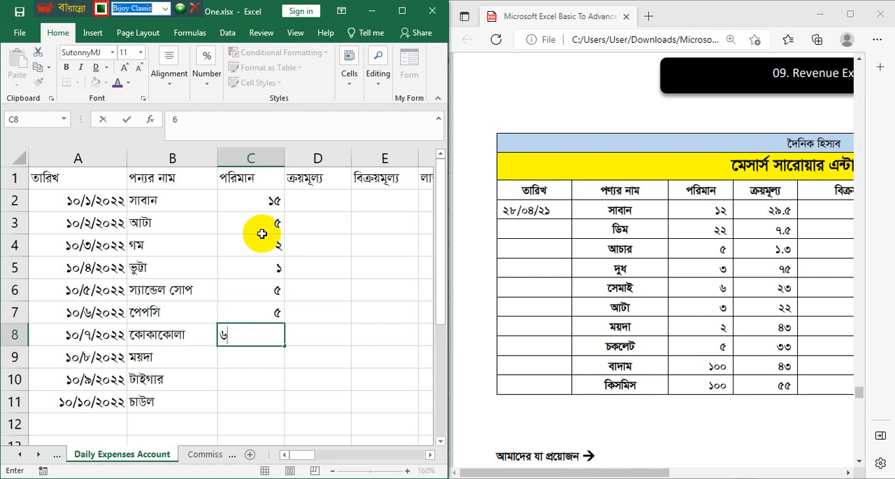
key("Return")
type("৮")
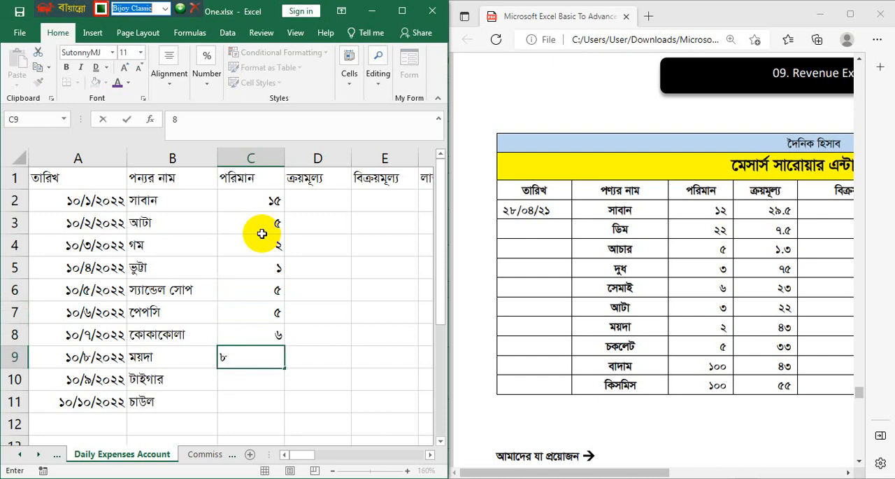
key("Return")
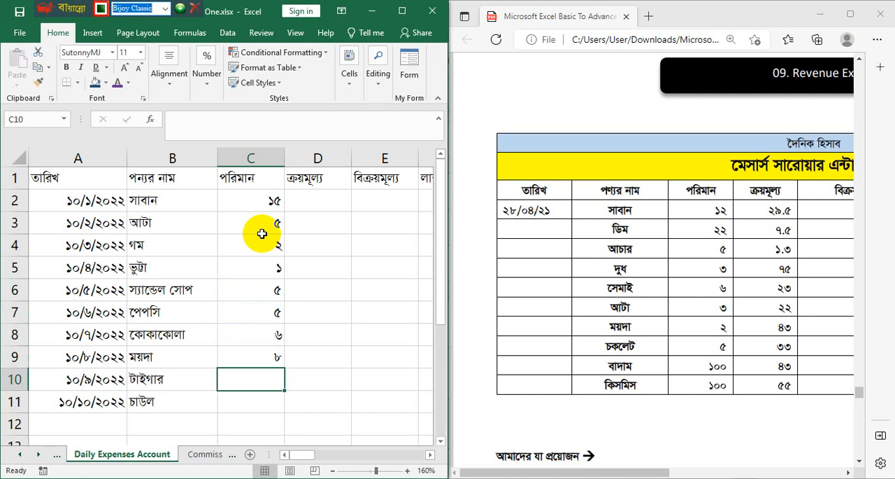
- Enter the quantities 12 and 50 in cells C10 and C11 under the "পরিমান" heading
type("12")
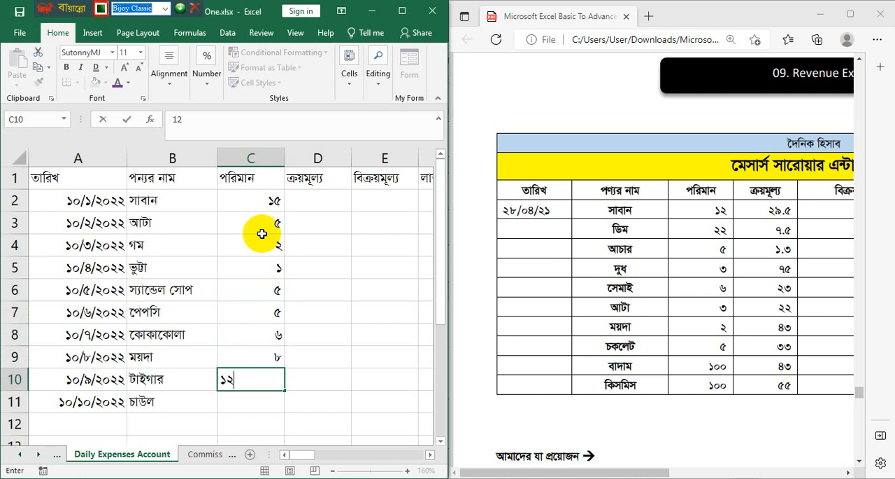
key("Return")
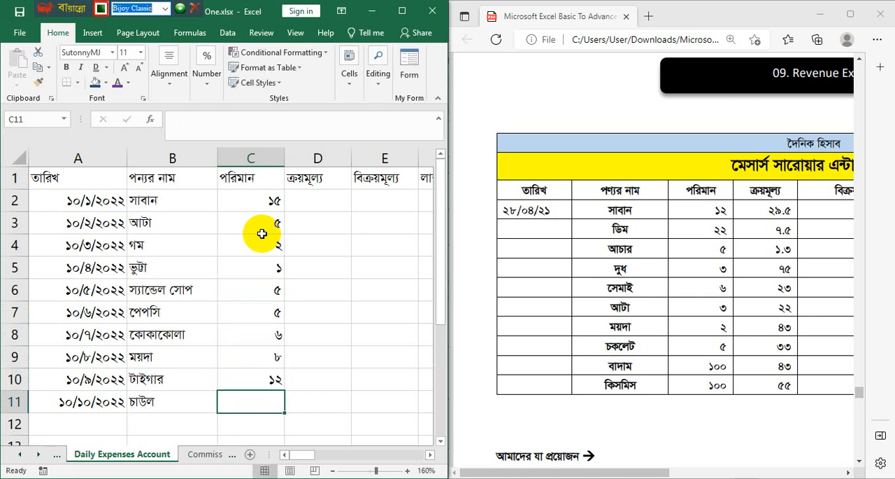
type("50")
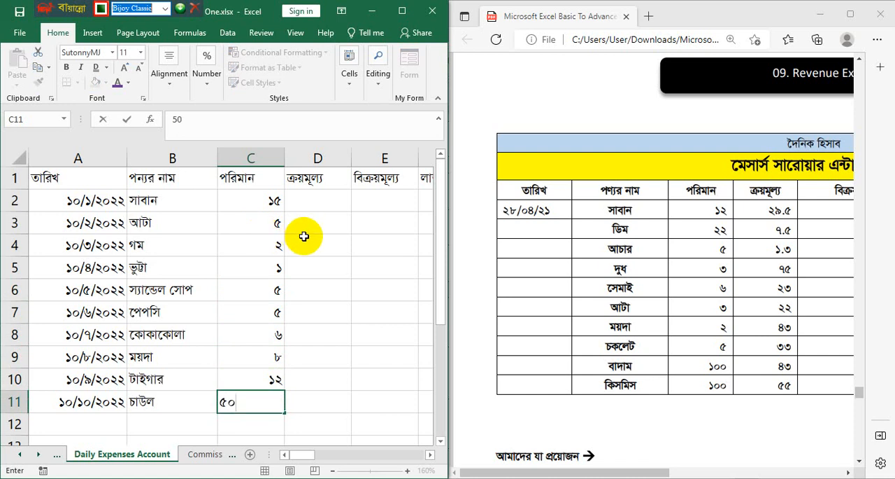
- Enter the purchase prices 43, 52, 60 and 85 in cells D2 to D5 under the "ক্রয়মূল্য" heading
left_click(329, 200)
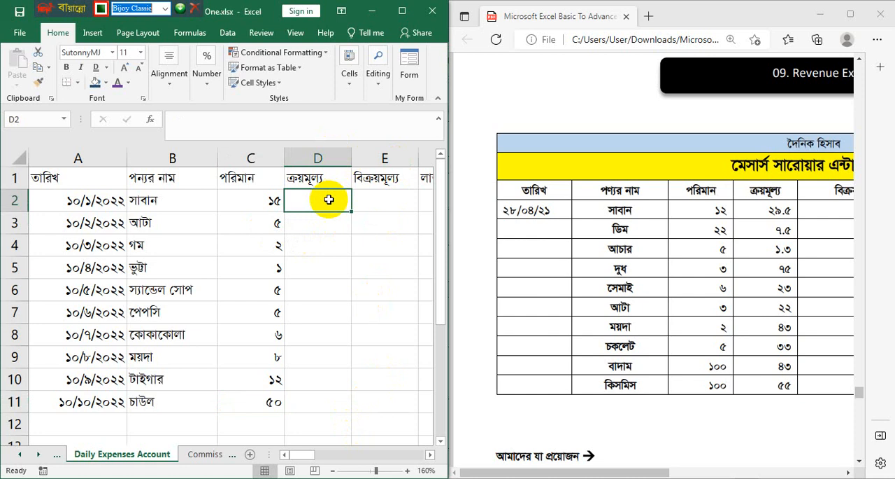
type("43")
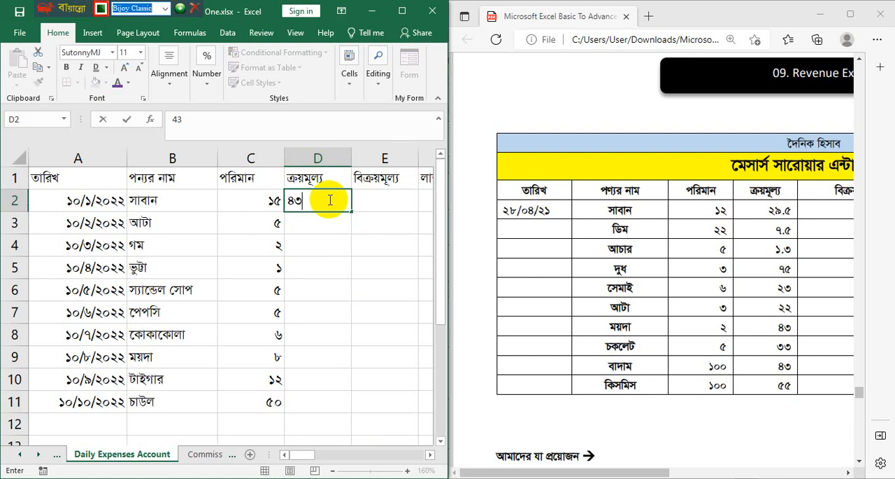
key("Return")
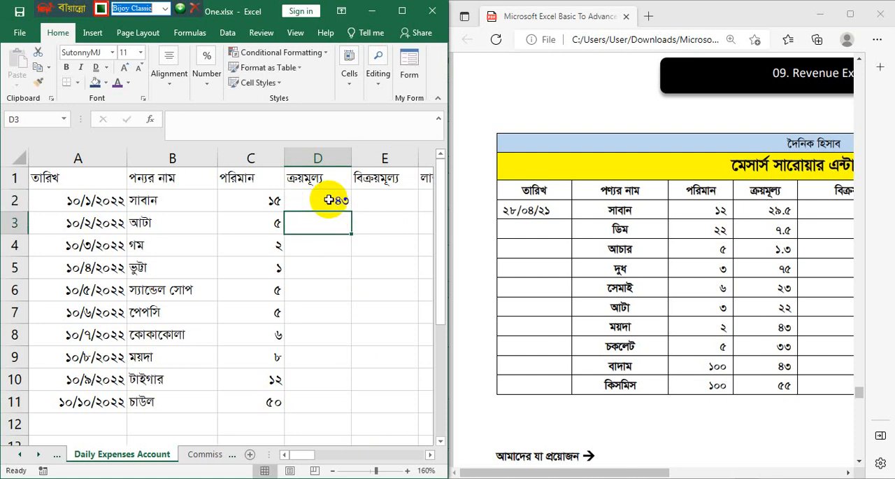
type("52")
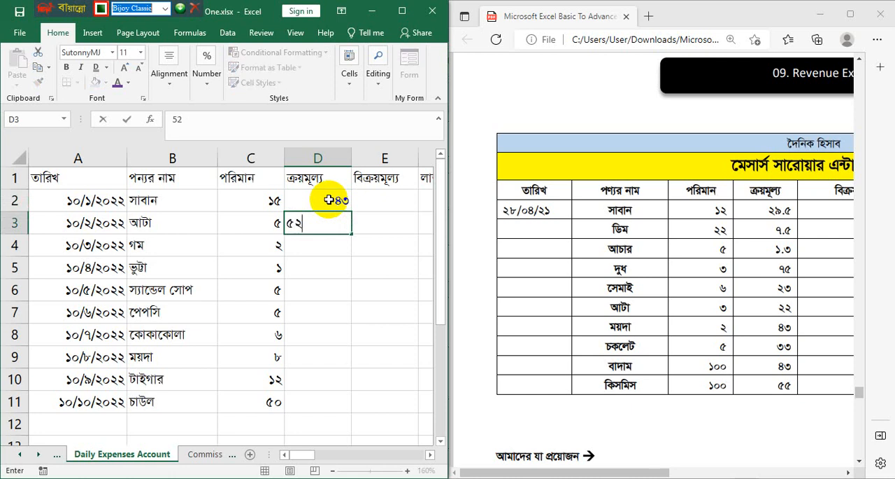
key("Return")
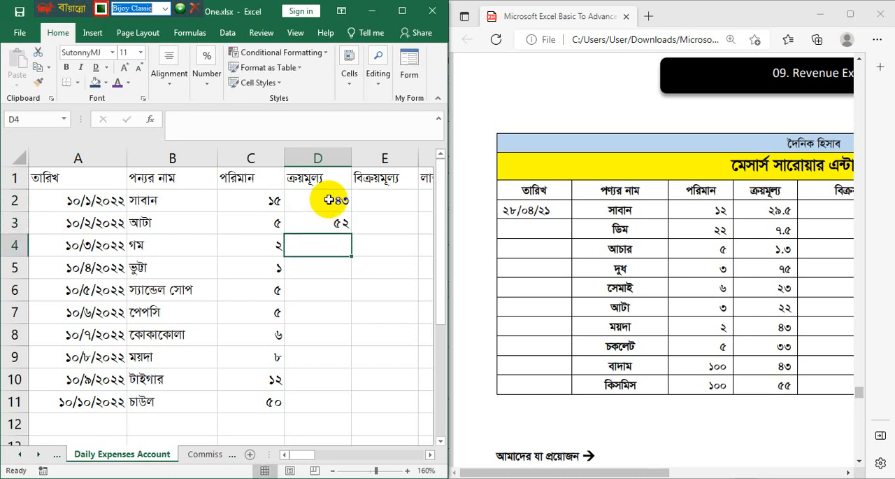
type("60")
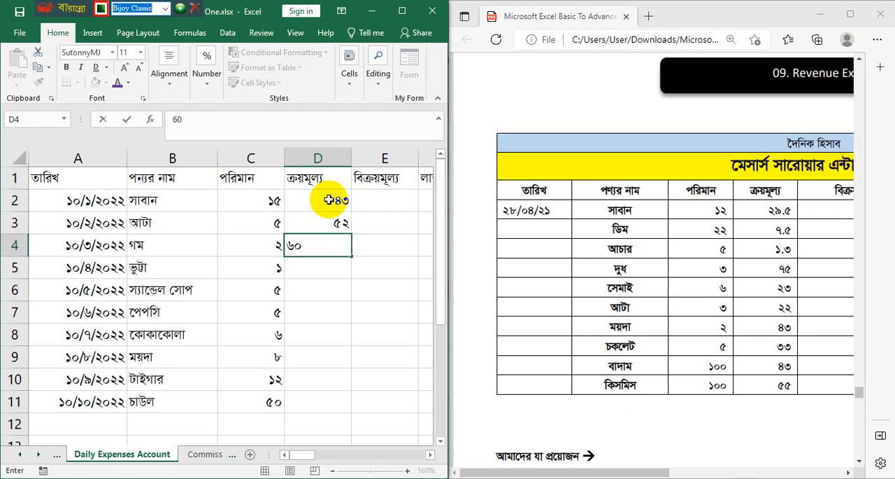
key("Return")
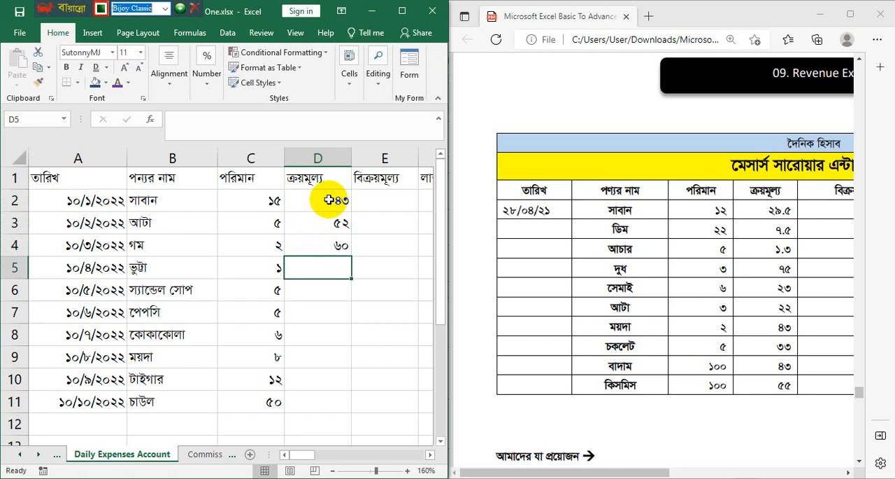
type("85")
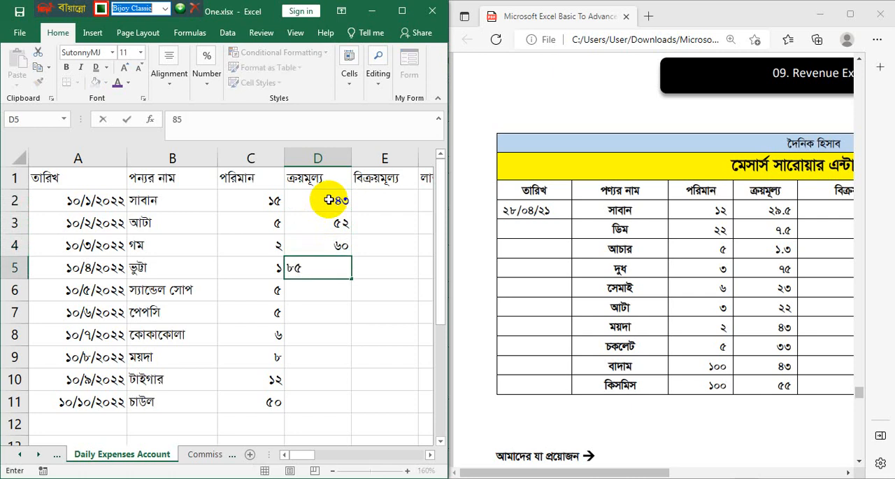
key("Return")
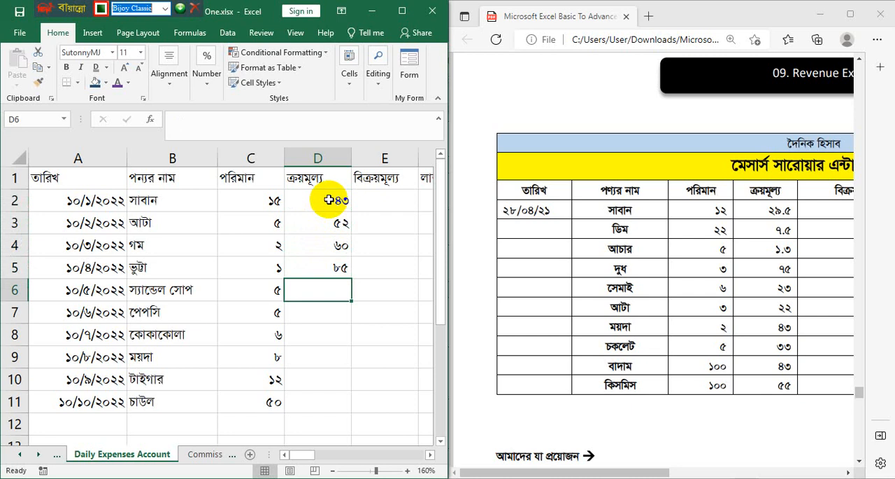
- Enter the purchase prices 60, 22 and 22 in cells D6 to D8
type("660")
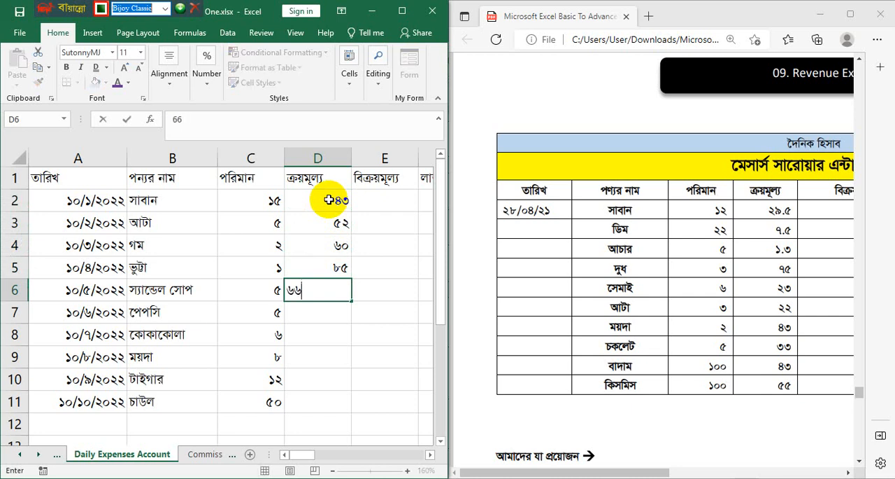
key("BackSpace")
key("BackSpace")
key("BackSpace")
type("60")
key("Return")
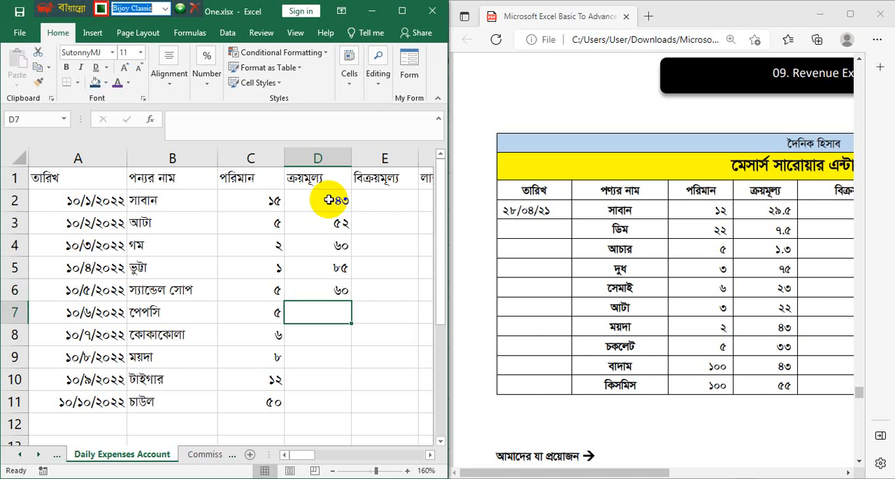
type("২২")
key("Return")
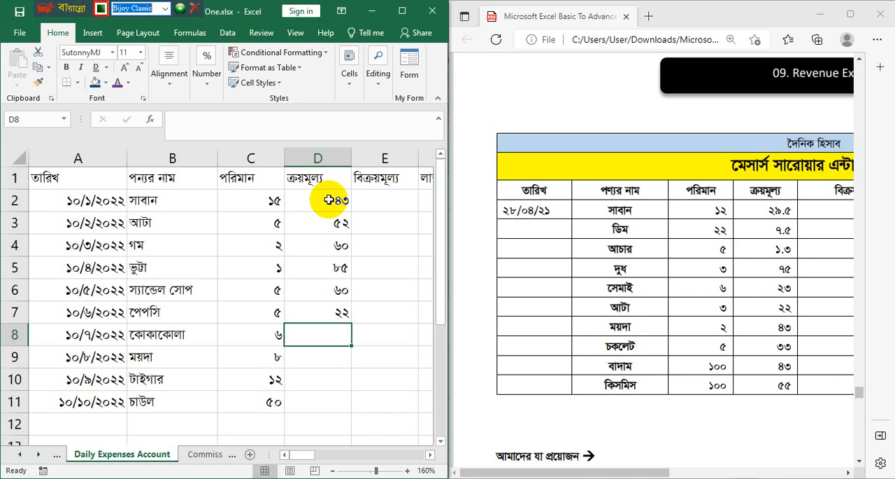
type("২২")
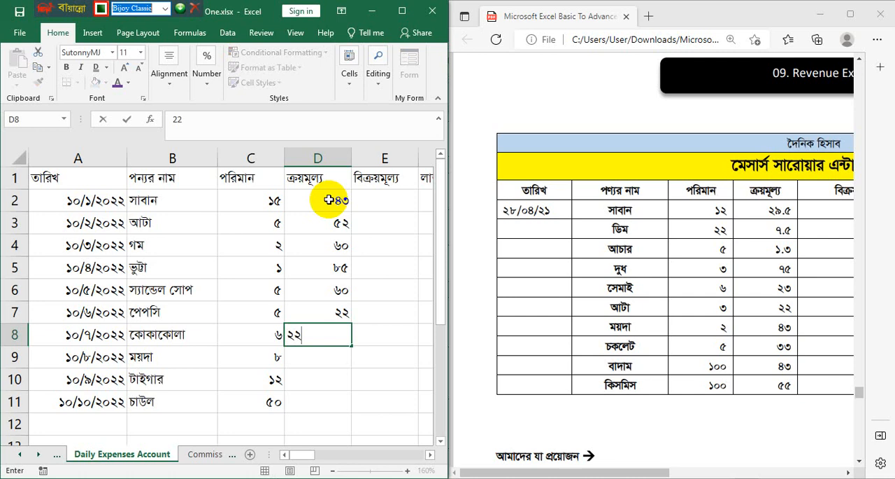
key("Return")
- Enter the purchase prices 120, 24 and 52 in cells D9 to D11
type("120")
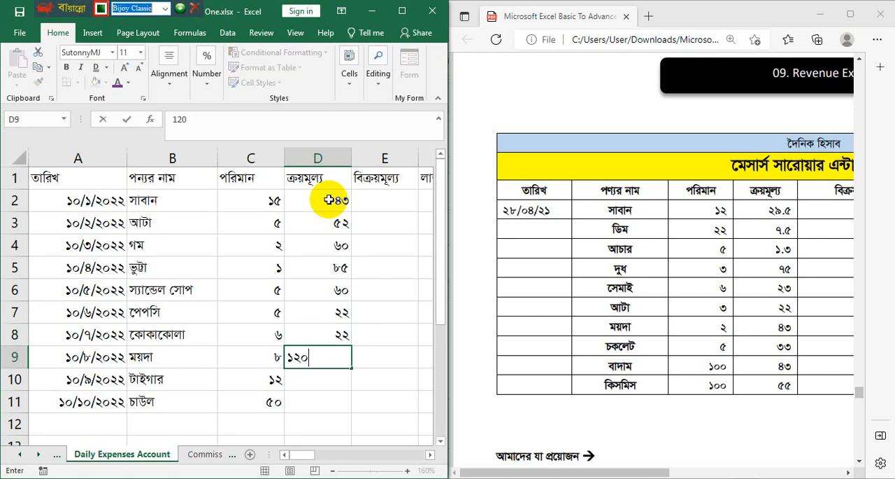
key("Return")
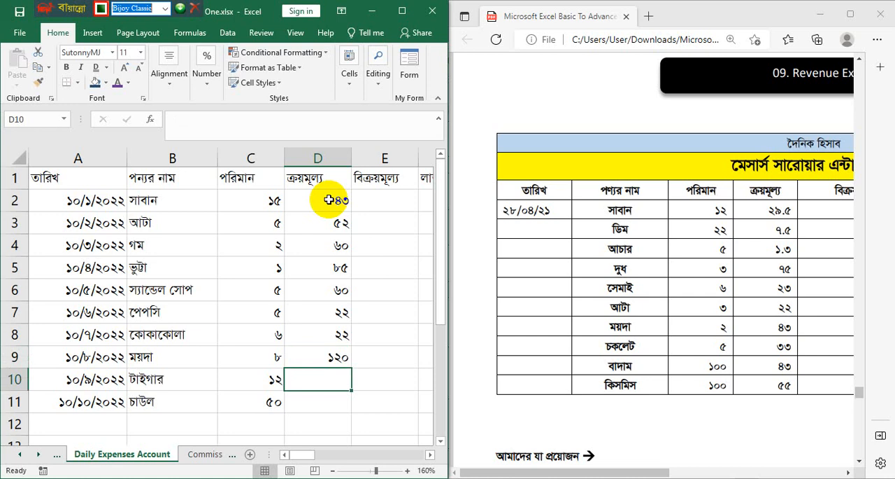
type("24")
key("Return")
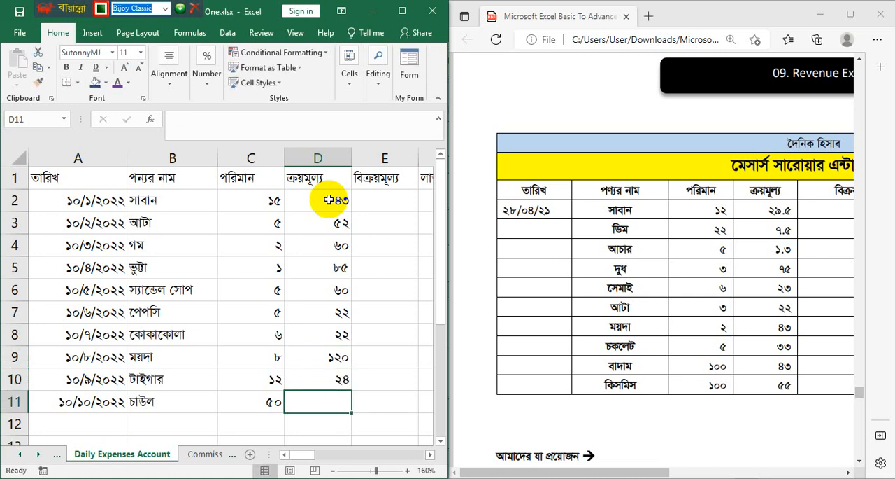
type("5")
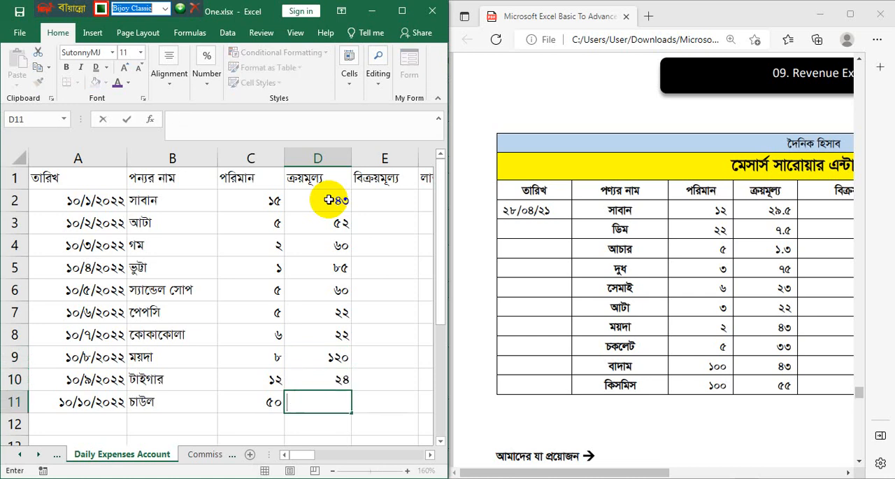
type("2")
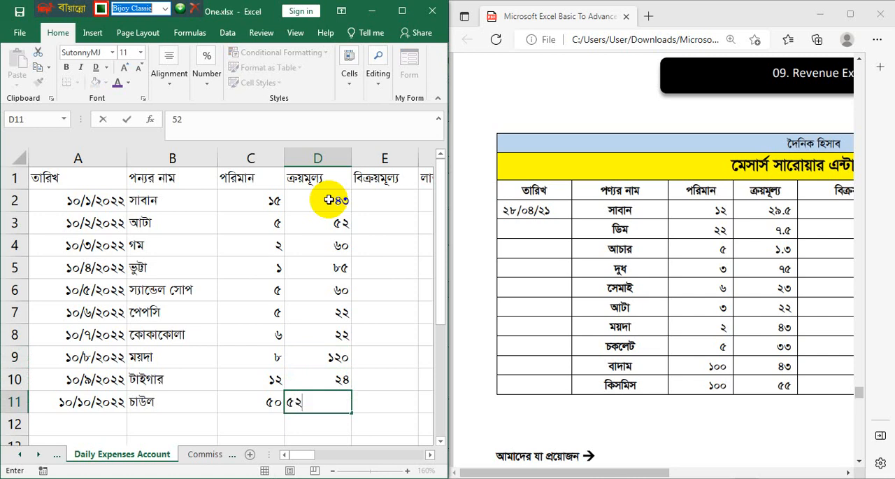
- Maximize the workbook window and enter the selling prices 45, 55 and 65 in cells E2 to E4 under the "বিক্রয়মূল্য" heading
left_click(429, 455)
left_click(428, 455)
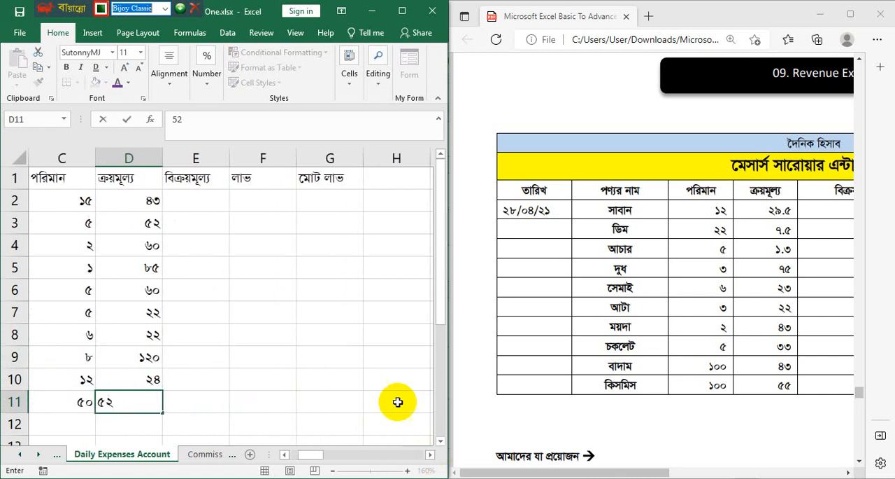
left_click(205, 197)
left_click(402, 10)
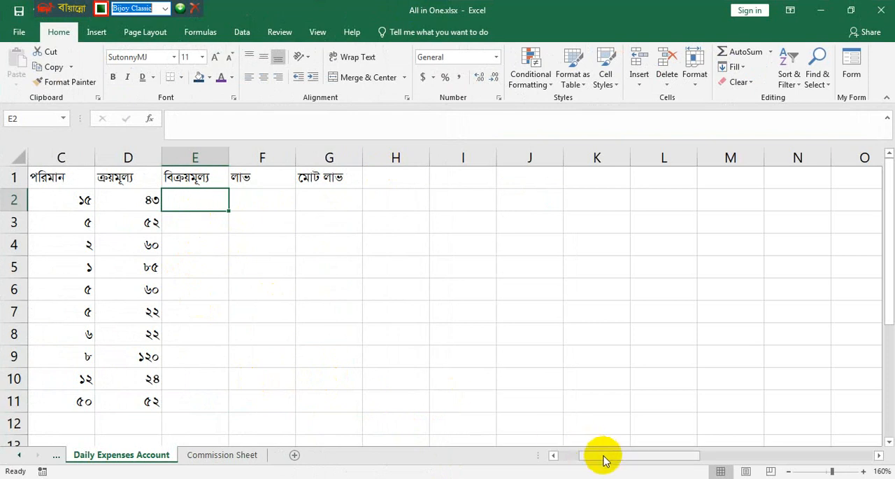
left_click_drag(600, 456, 532, 458)
type("45")
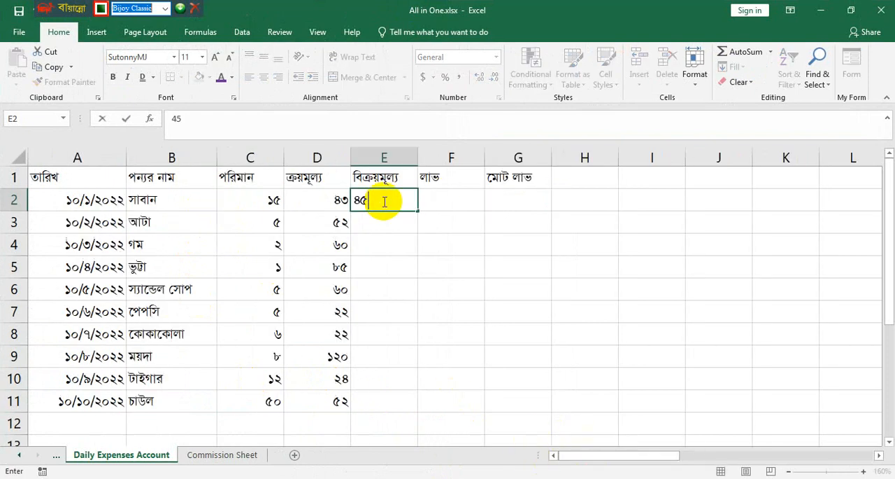
key("Return")
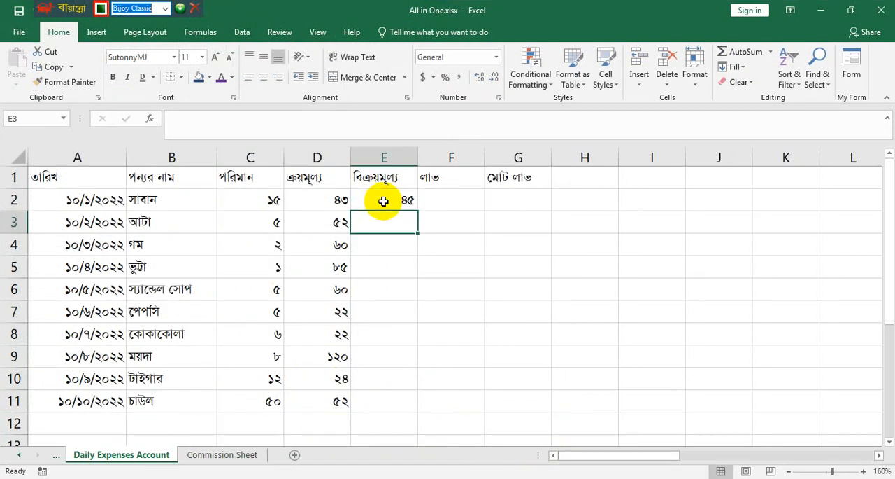
type("55")
key("Return")
type("65")
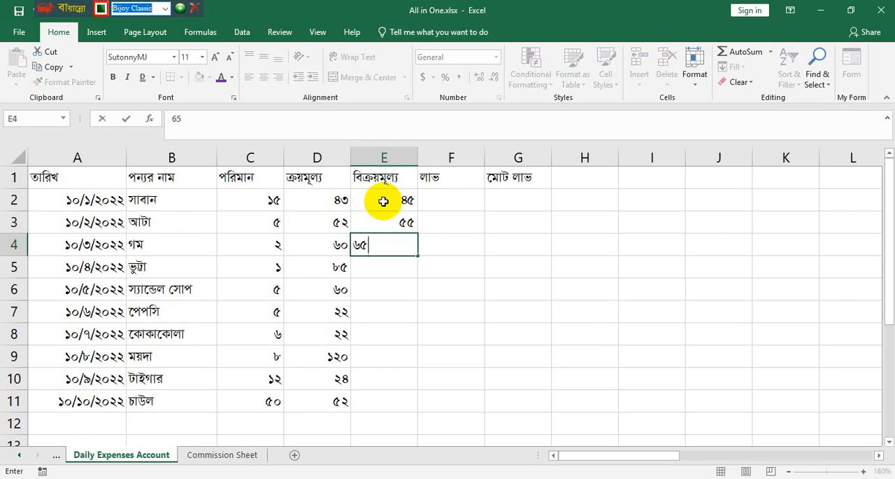
key("Return")
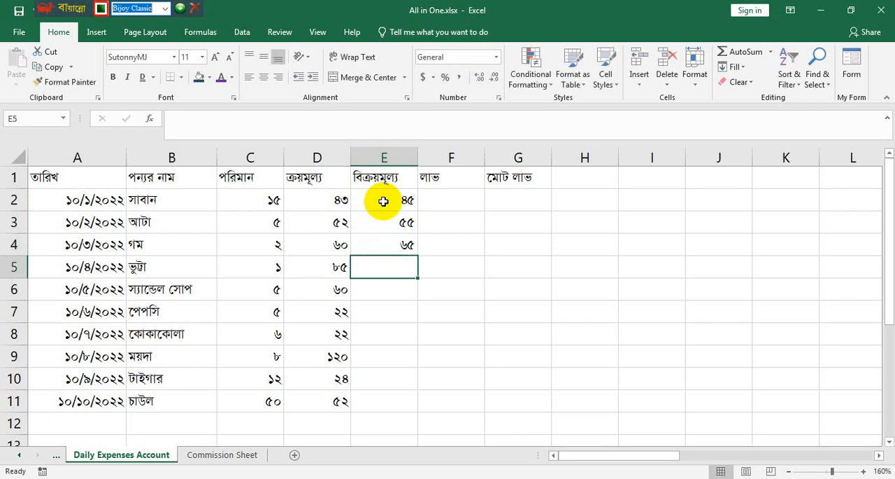
- Enter the selling prices 90, 65, 25 and 25 in cells E5 to E8
type("90")
key("Return")
type("6")
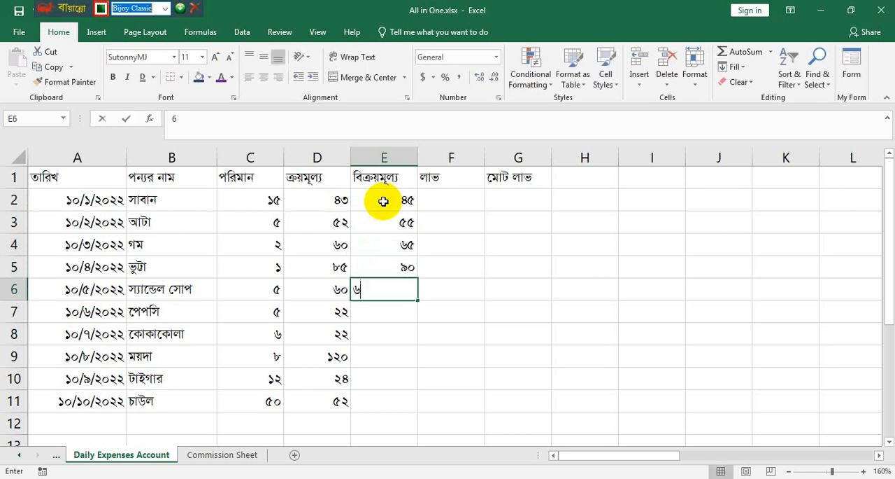
type("5")
key("Return")
type("25")
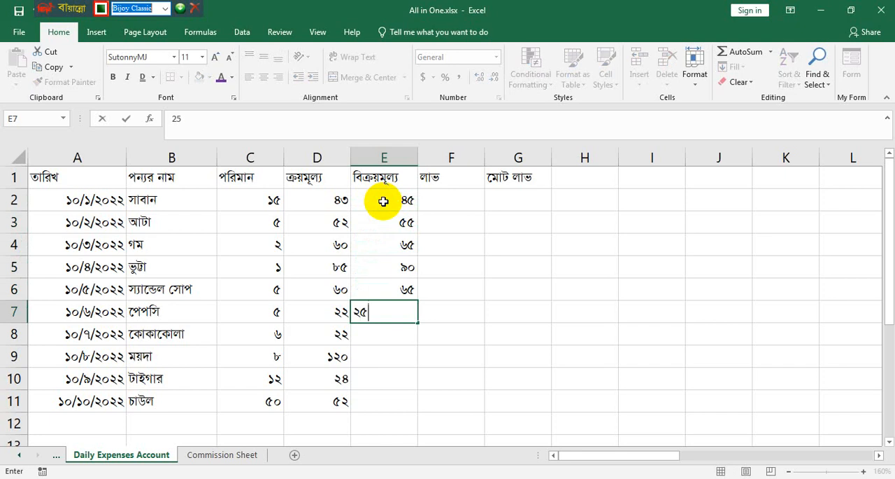
key("Return")
type("25")
key("Return")
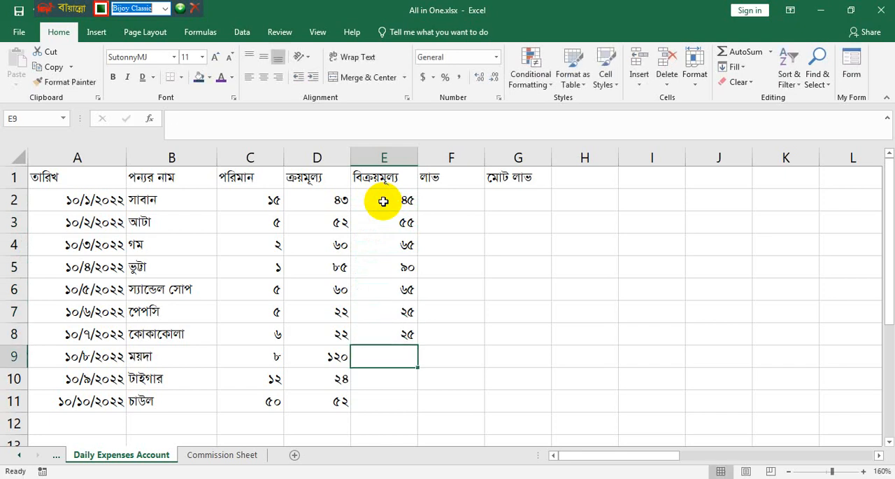
- Enter the selling prices 130, 25 and 58 in cells E9 to E11
type("130")
key("Return")
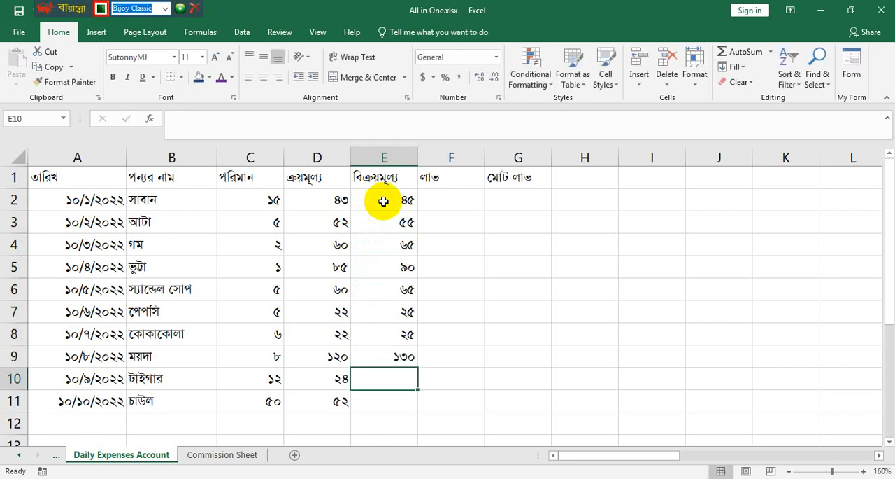
type("25")
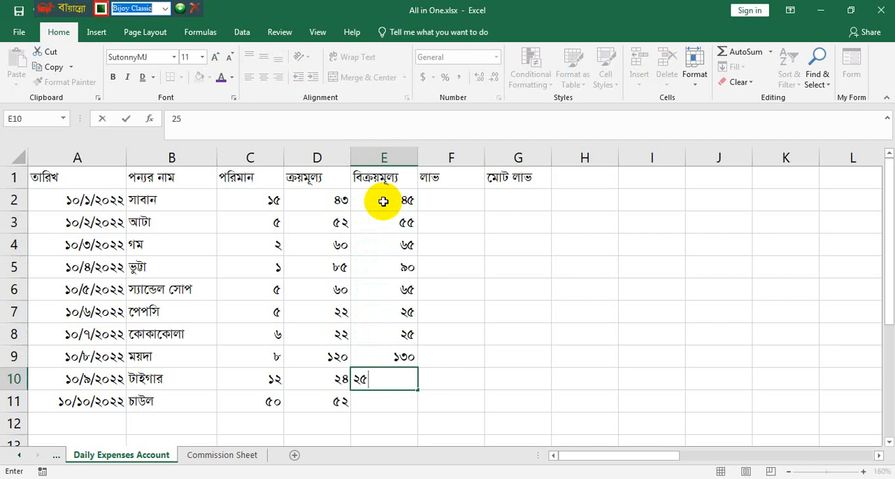
key("Return")
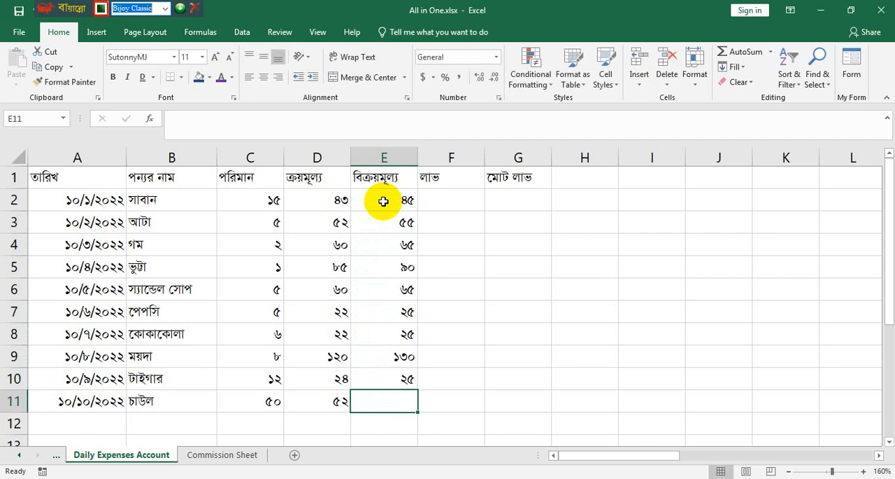
type("58")
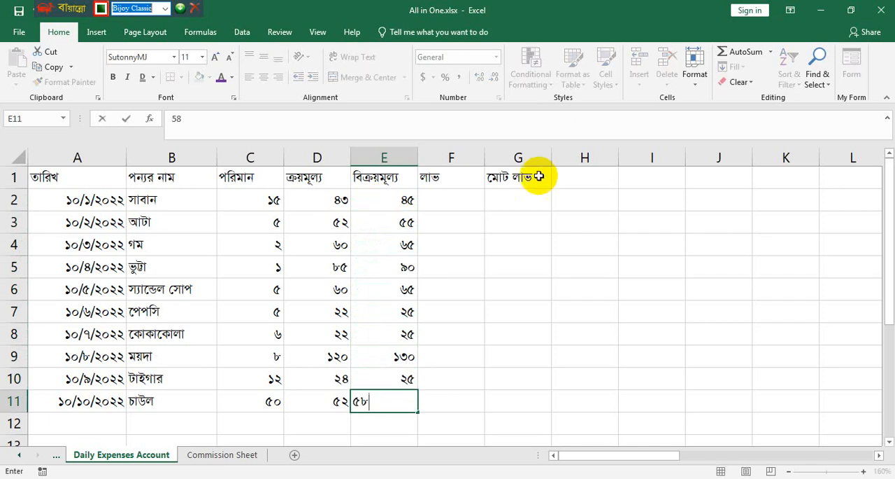
left_click(398, 324)
left_click(474, 315)
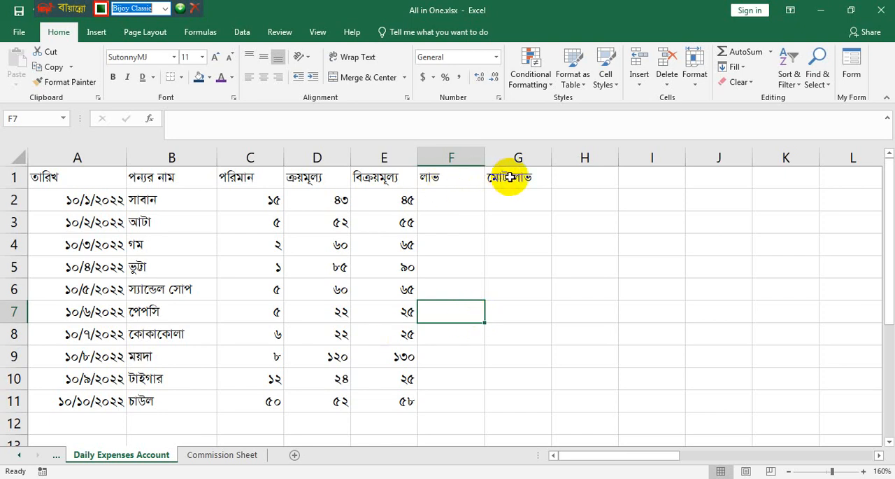
- Format the header cells A1 to G1 with a dark blue fill and bold, centered white text
left_click_drag(515, 175, 91, 168)
left_click(199, 77)
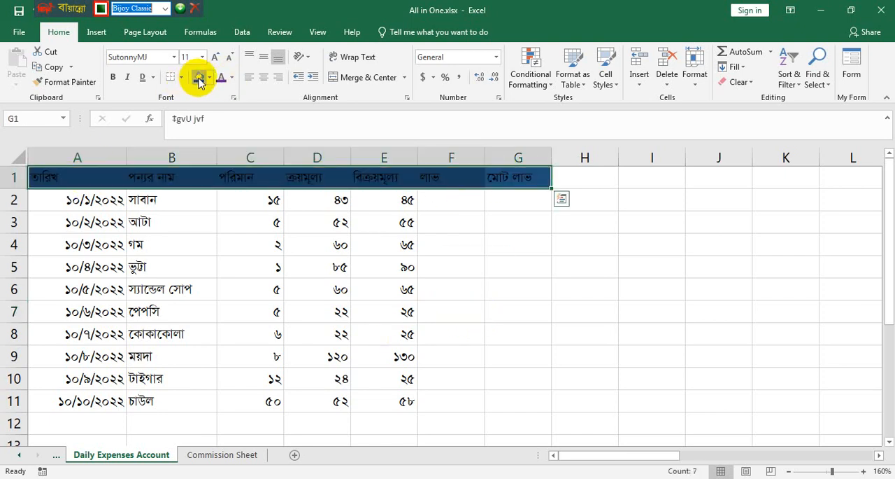
left_click(231, 78)
left_click(221, 123)
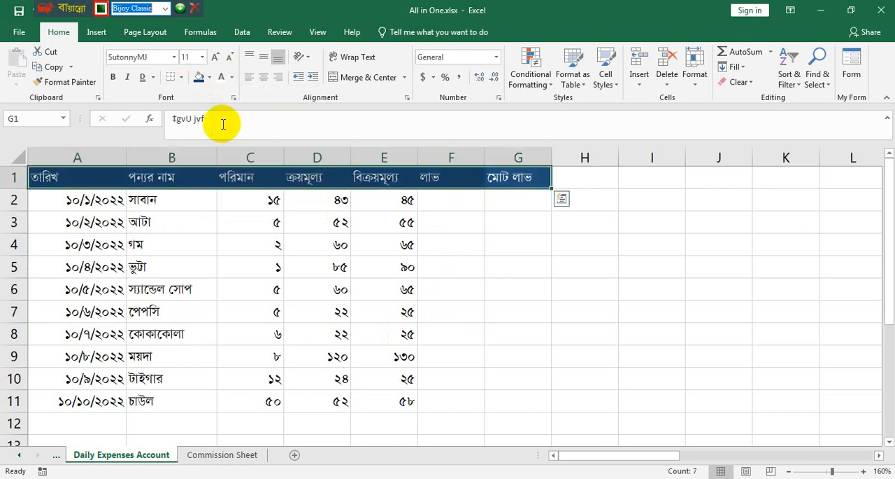
left_click(114, 77)
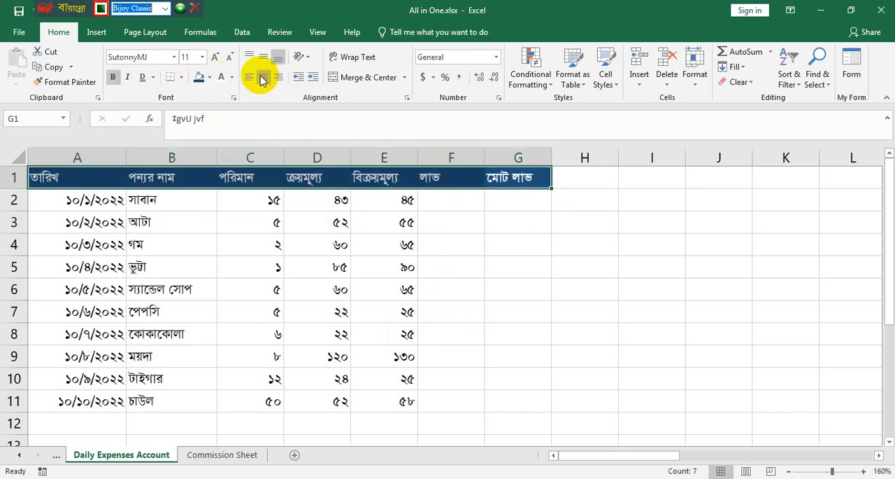
left_click(264, 77)
- Calculate the unit profit in F2 with =E2-D2 and fill the formula down to F11
left_click(460, 201)
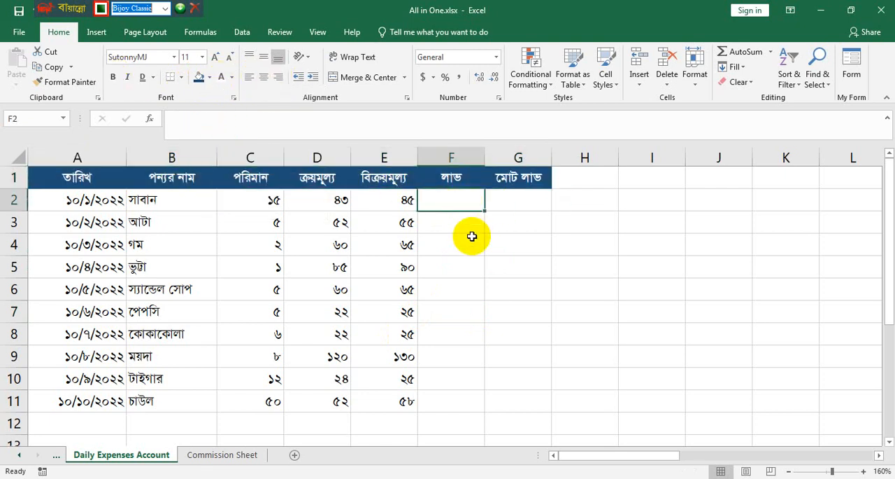
type("=")
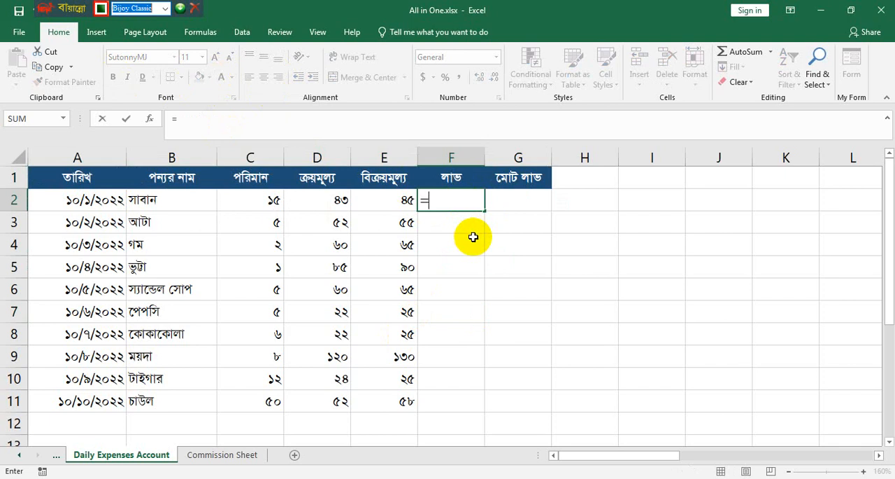
left_click(396, 197)
type("-")
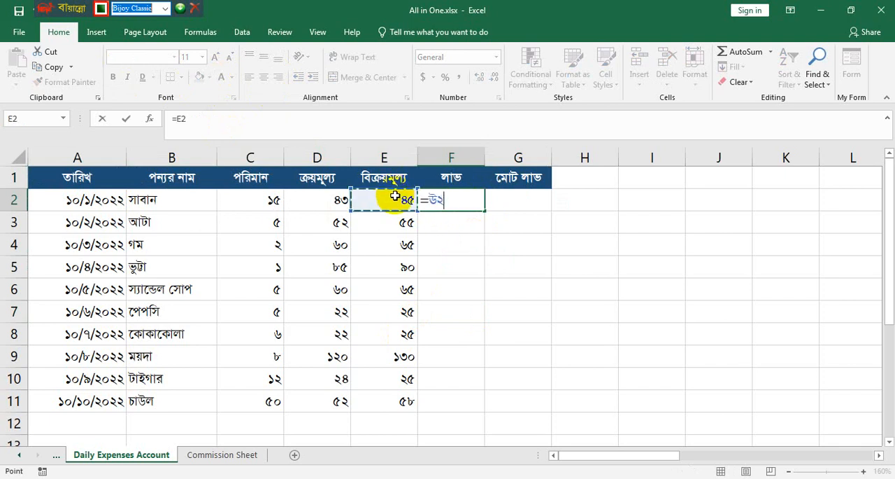
left_click(329, 200)
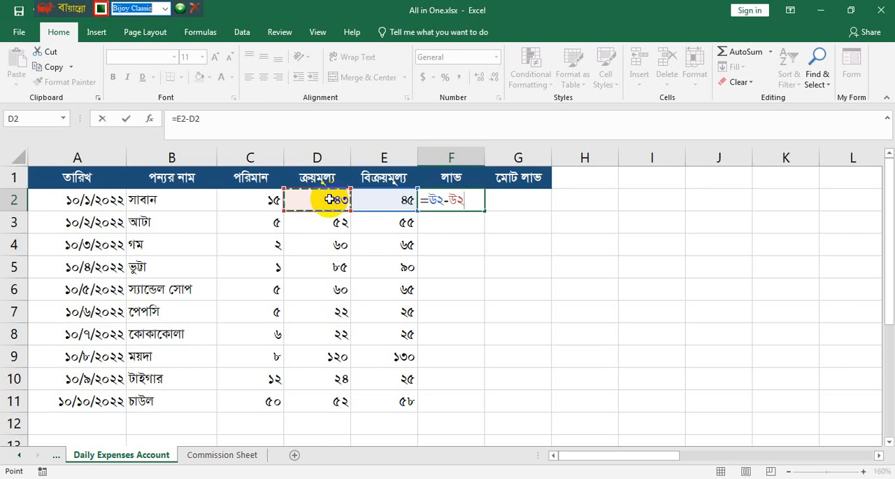
key("Return")
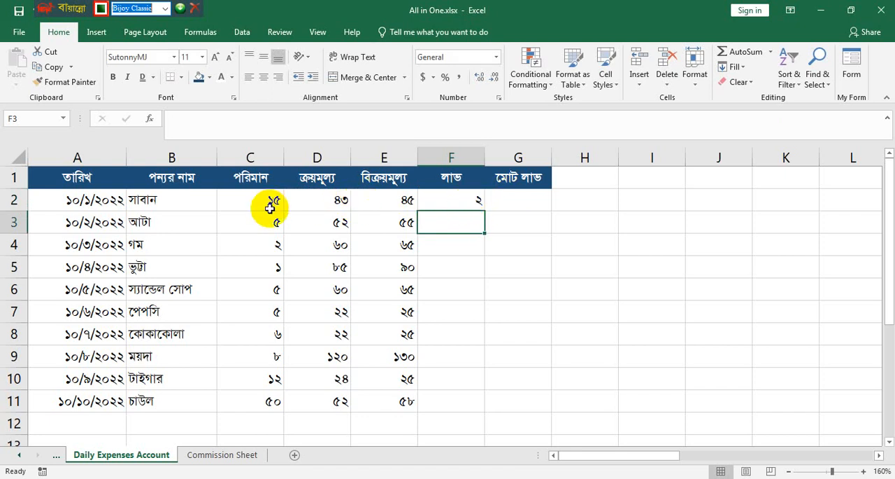
left_click(450, 200)
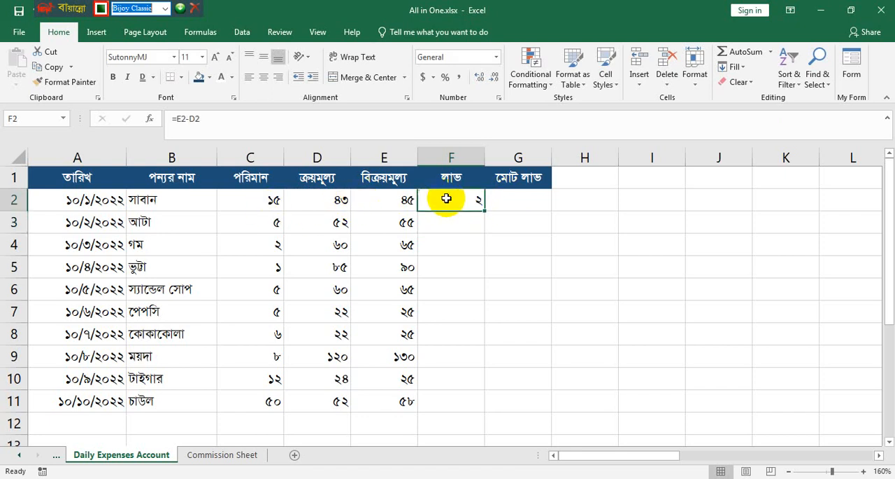
double_click(484, 210)
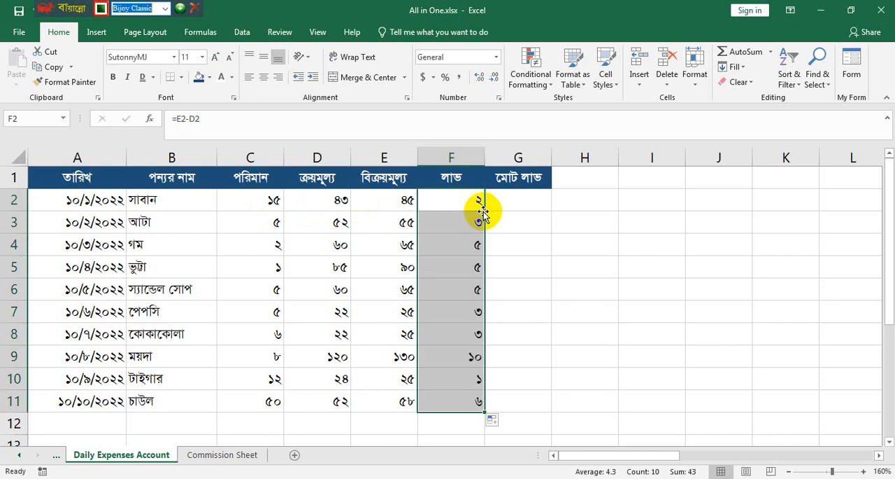
- Calculate the total profit in G2 with =F2*C2 and fill the formula down to G11
left_click(402, 208)
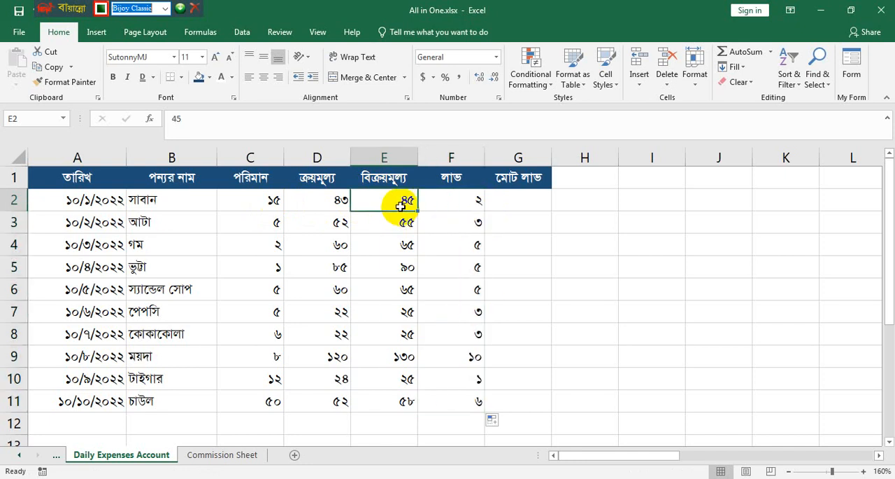
left_click(248, 199)
left_click(536, 198)
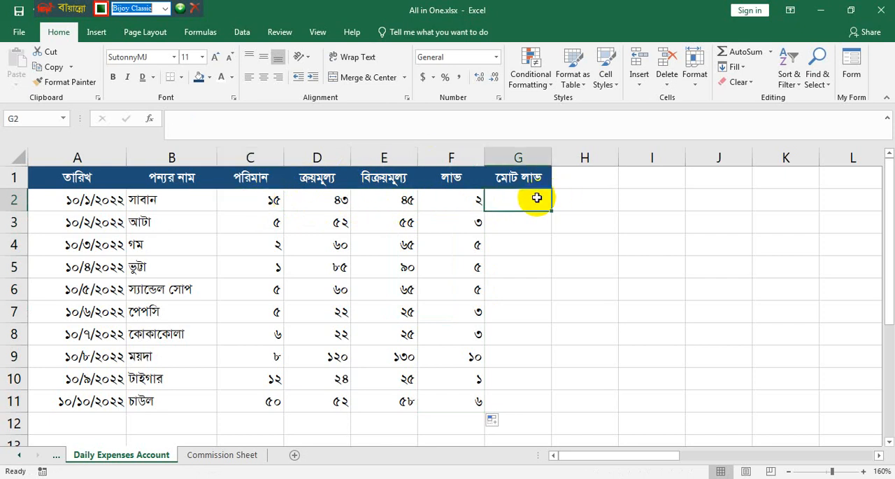
type("=")
left_click(463, 200)
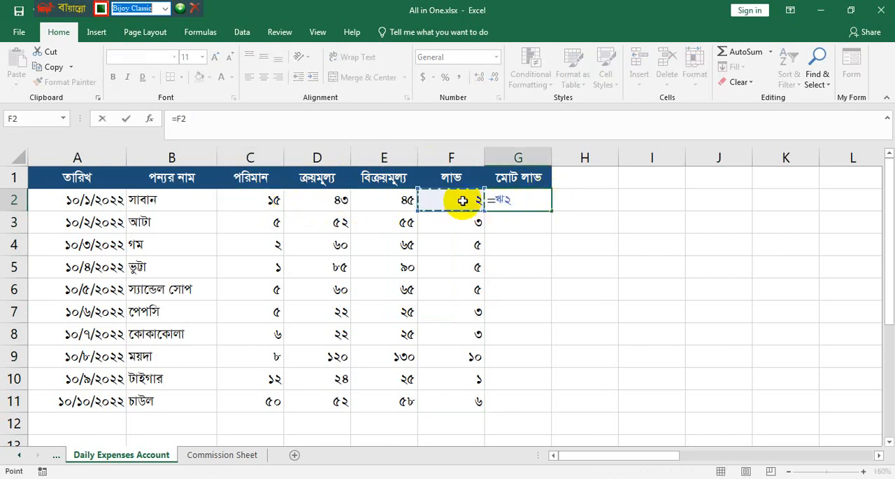
type("*")
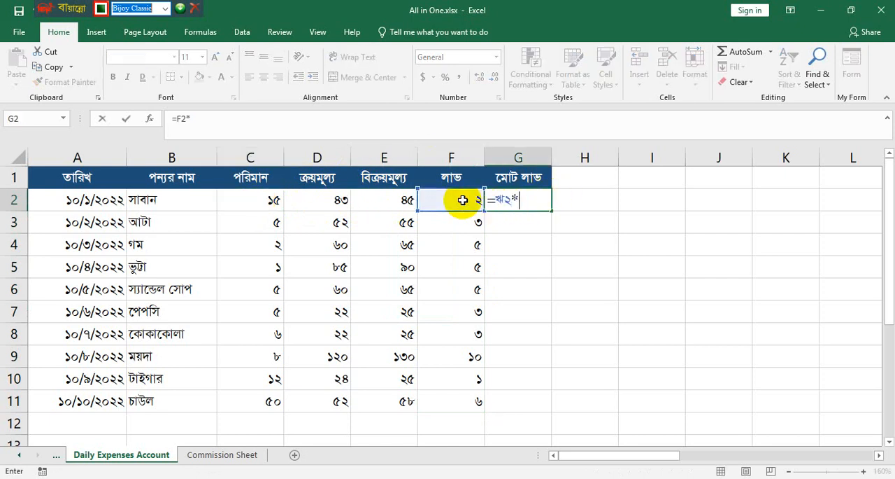
left_click(258, 200)
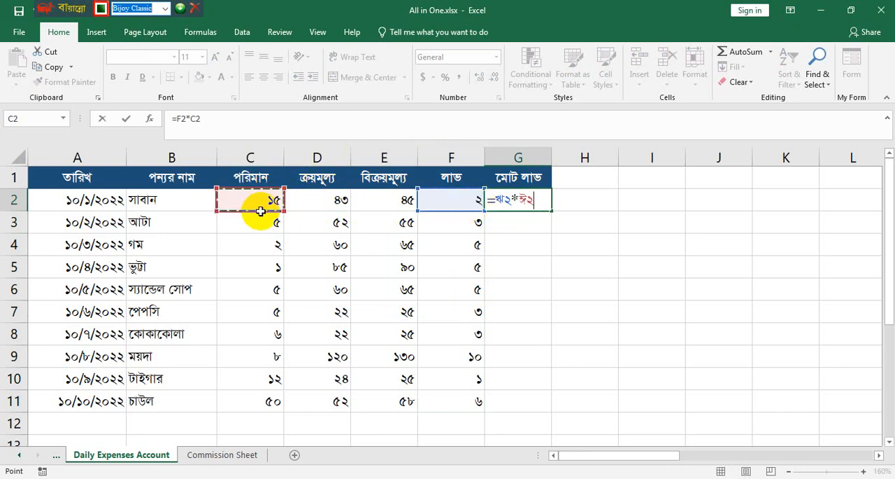
key("Return")
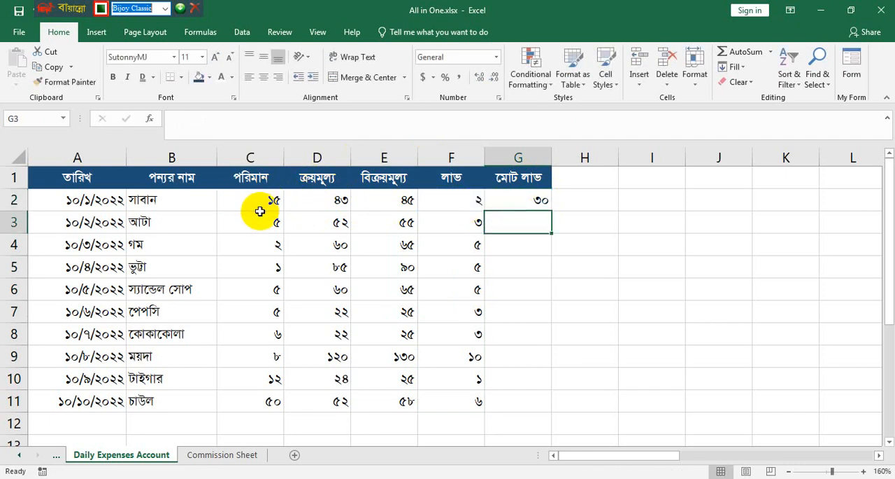
left_click(534, 202)
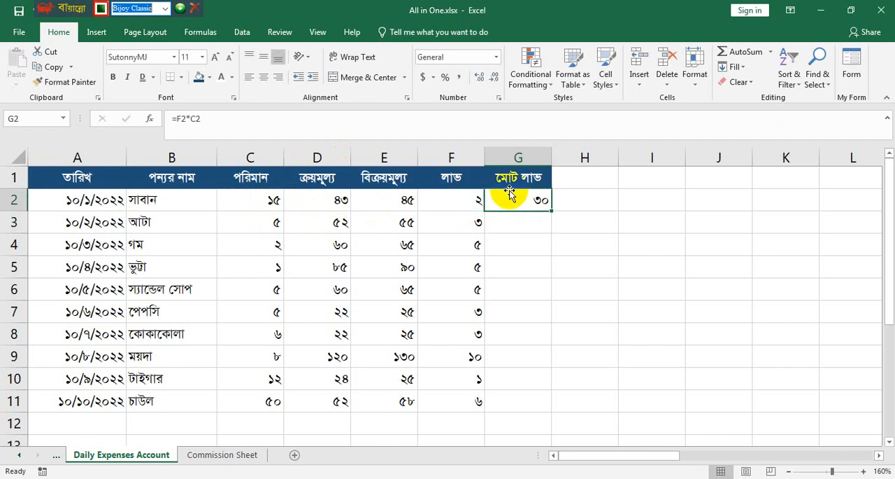
double_click(553, 211)
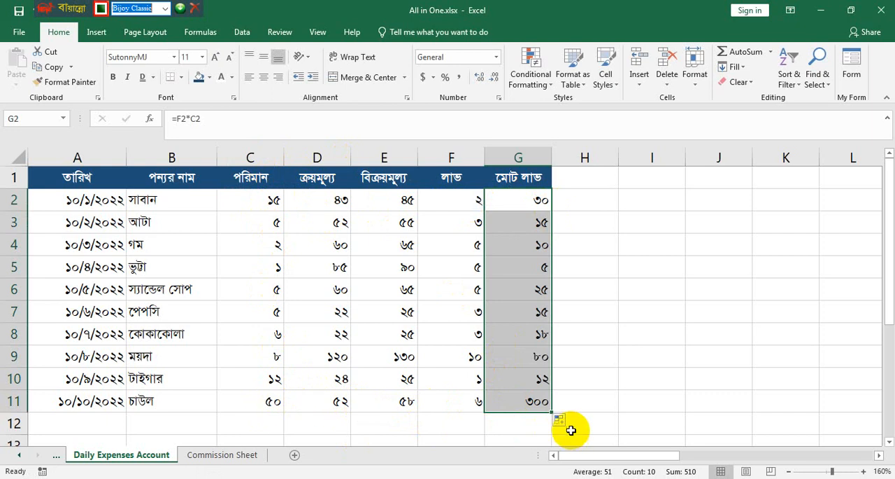
- Sum the total profit column in cell G12 with =SUM(G2:G11)
left_click(527, 423)
type("=")
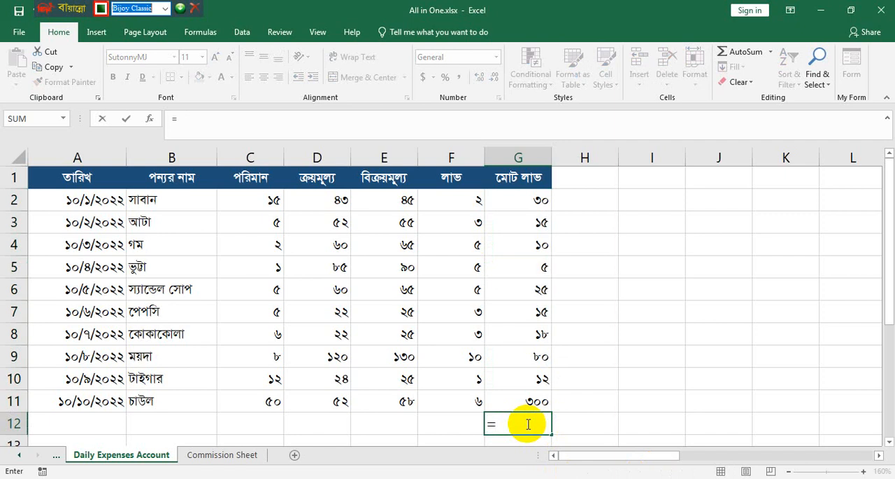
left_click(732, 59)
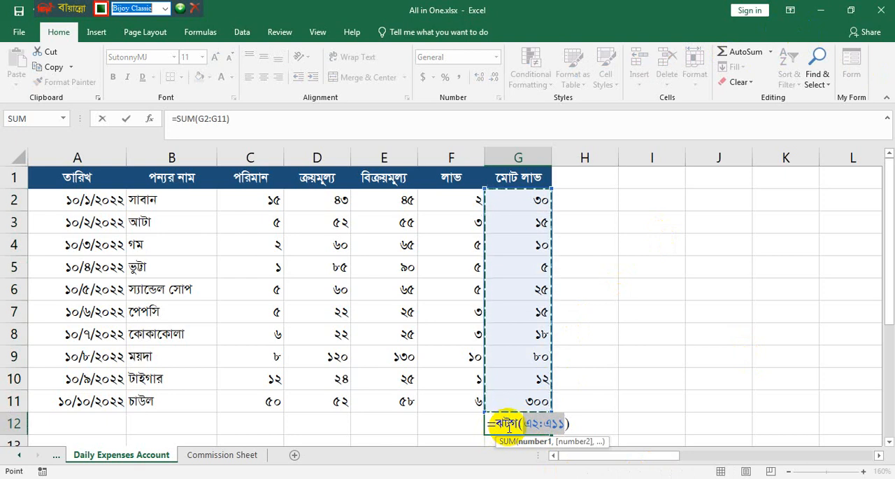
key("Return")
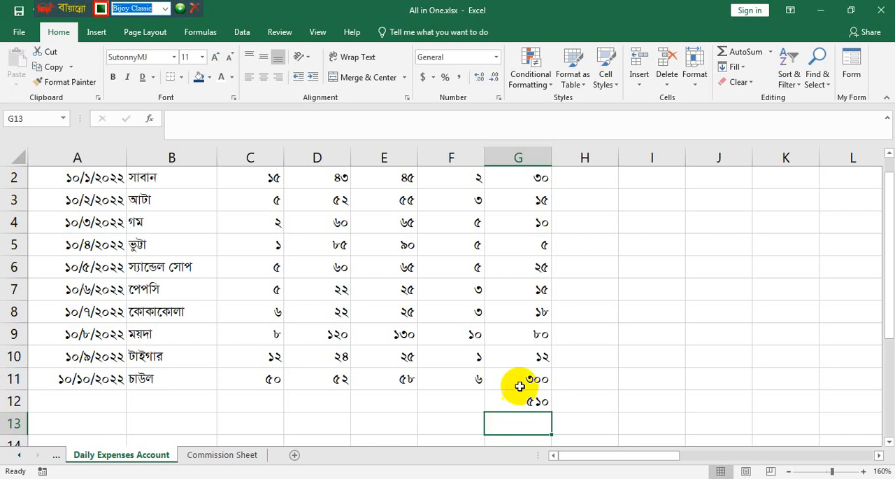
- Insert a new row above the table header and merge and center its cells A1 to G1
scroll(522, 386, "up", 1)
left_click(530, 172)
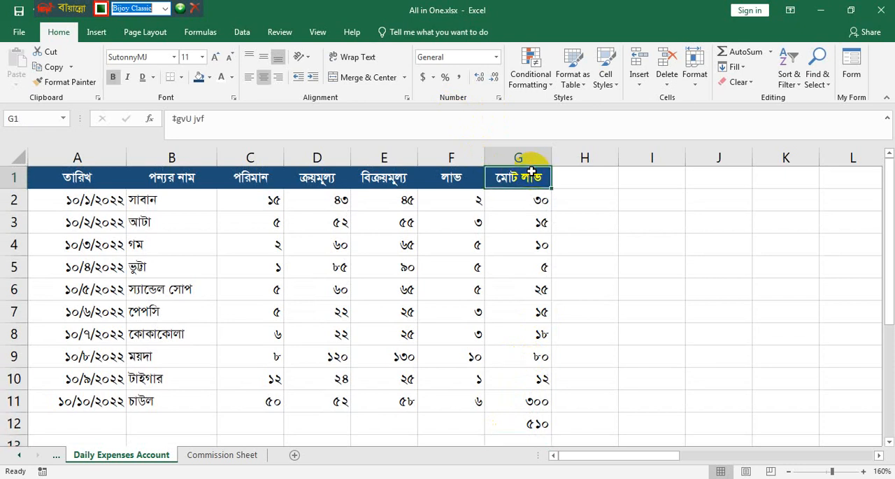
left_click(640, 85)
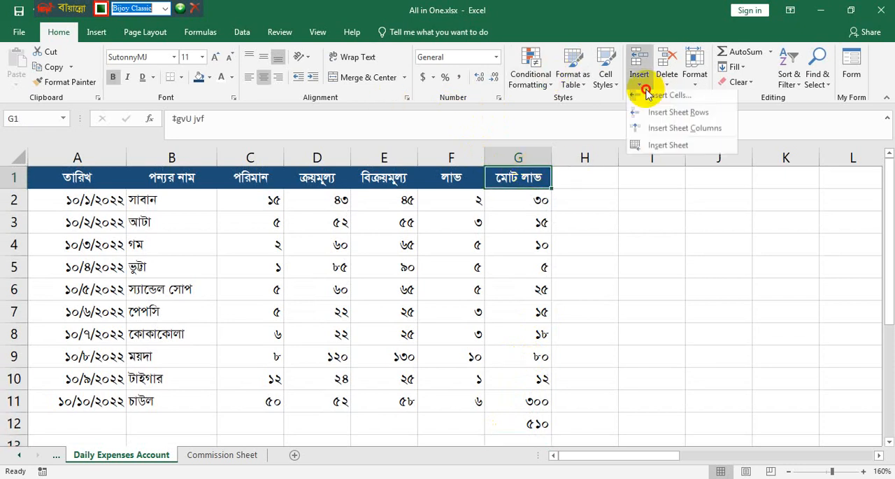
left_click(654, 114)
left_click_drag(513, 180, 84, 171)
left_click(355, 79)
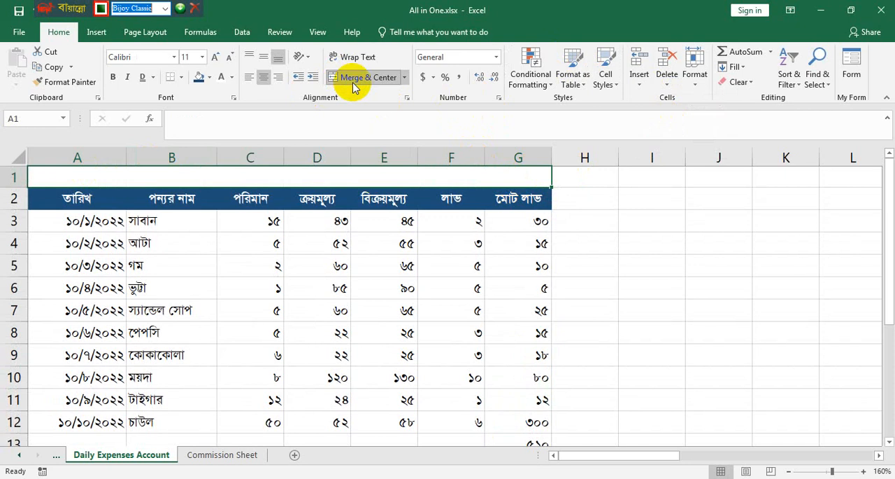
type("‰`w")
key("BackSpace")
key("BackSpace")
key("BackSpace")
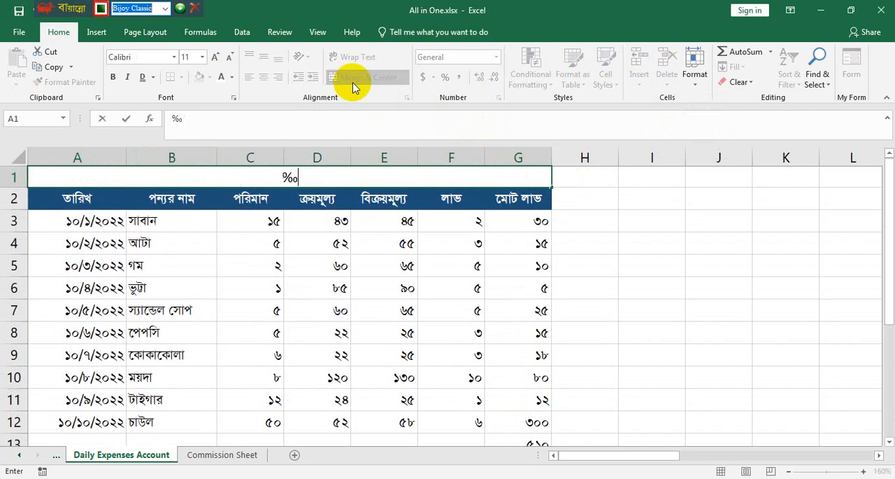
- Switch the keyboard layout to English and set the font of merged cell A1 to SutonnyMJ
left_click(174, 57)
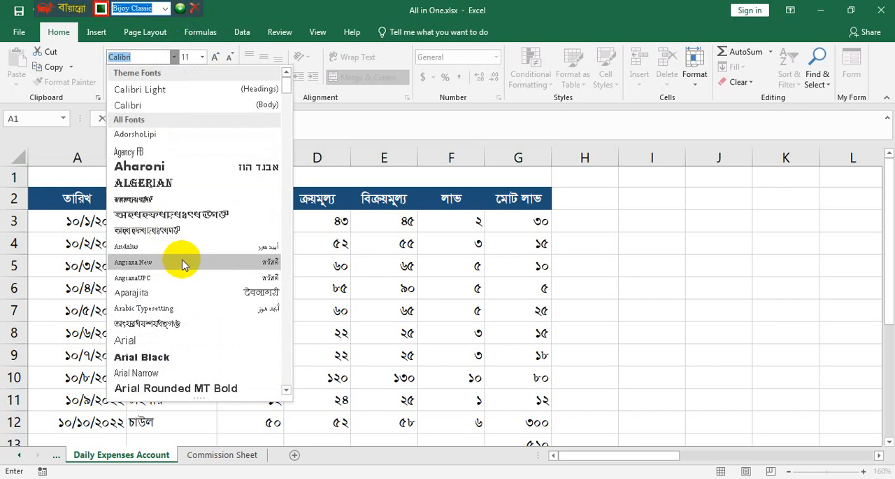
key("ctrl+alt+b")
type("Su")
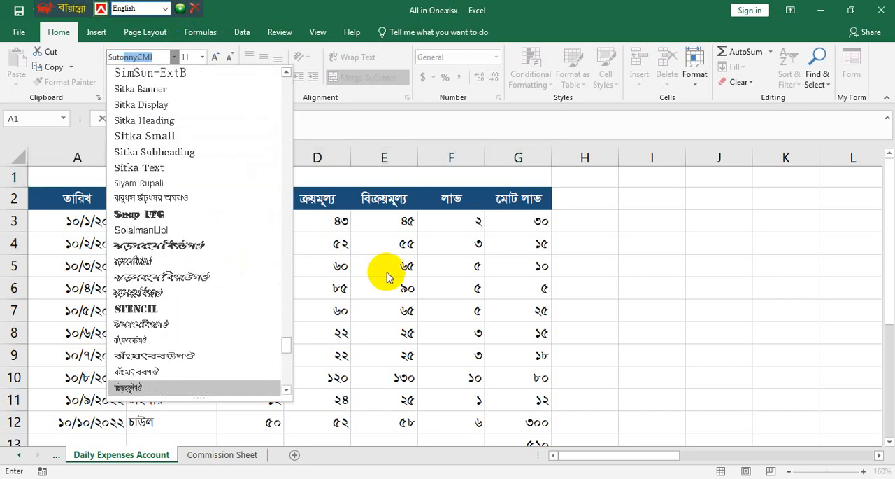
type("tonny,")
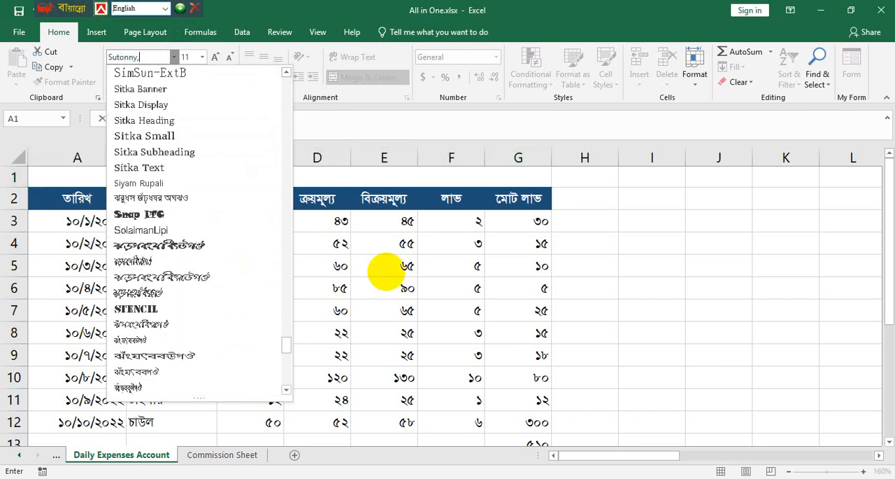
key("BackSpace")
type("MJ")
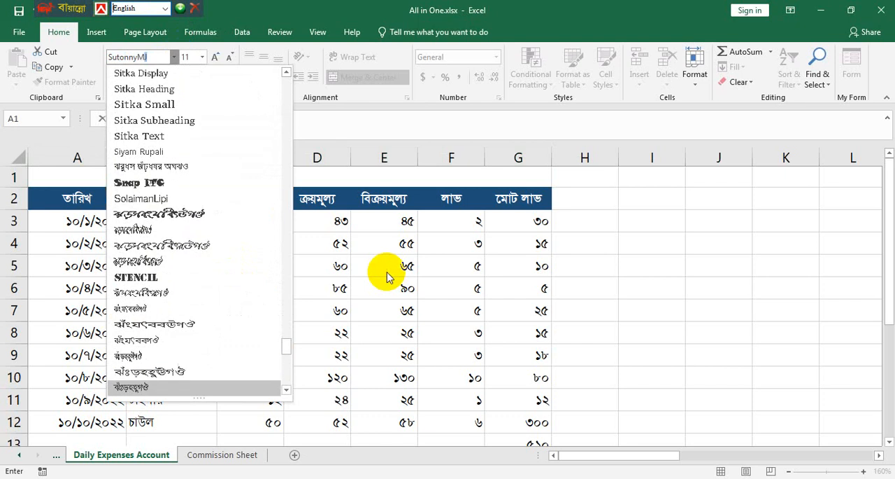
key("Return")
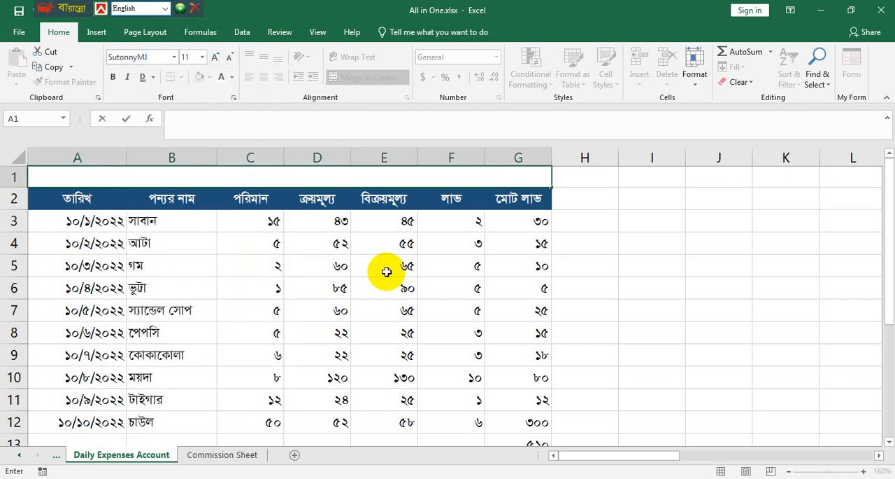
- Switch back to the Bijoy Classic layout and enter the title "দৈনিক বাজারের হিসাব" in merged cell A1
key("ctrl+alt+b")
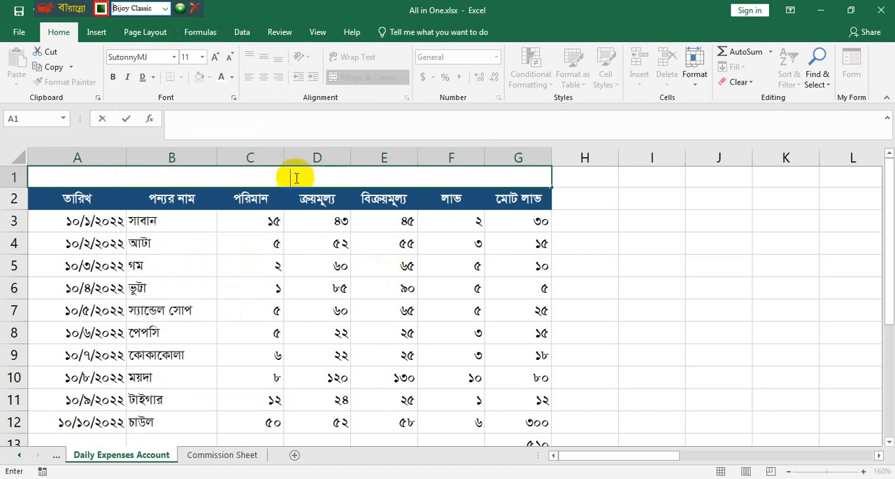
type("`wbK wnmv")
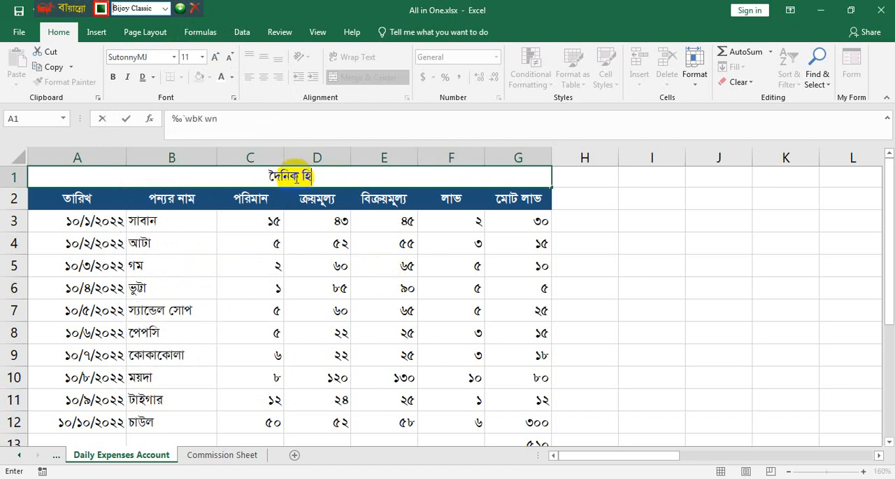
key("BackSpace")
key("BackSpace")
key("BackSpace")
key("BackSpace")
type("evR")
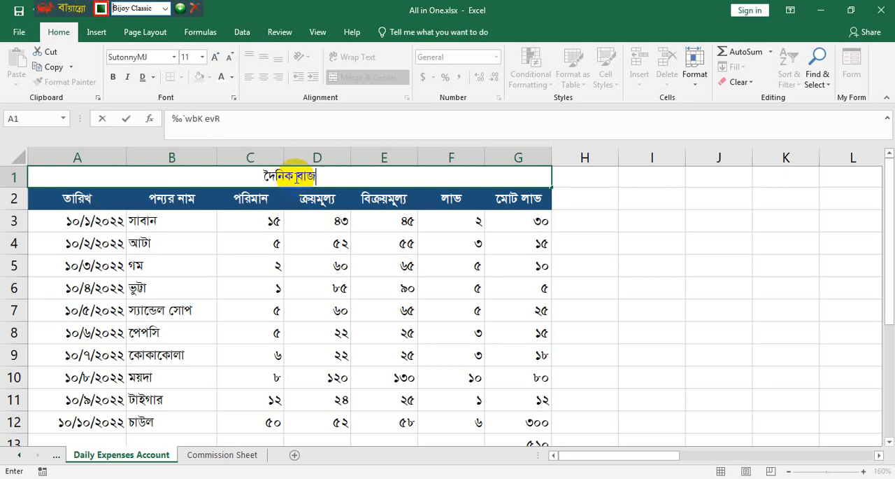
type("v‡ii wnmve")
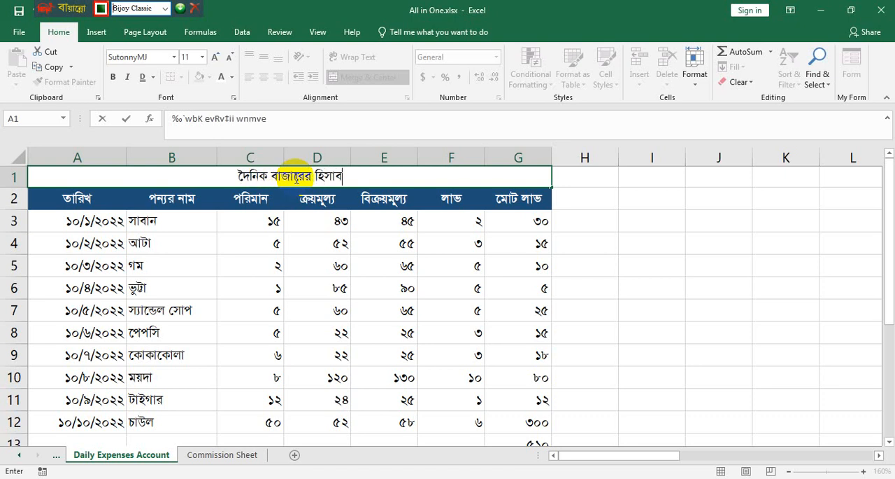
key("Return")
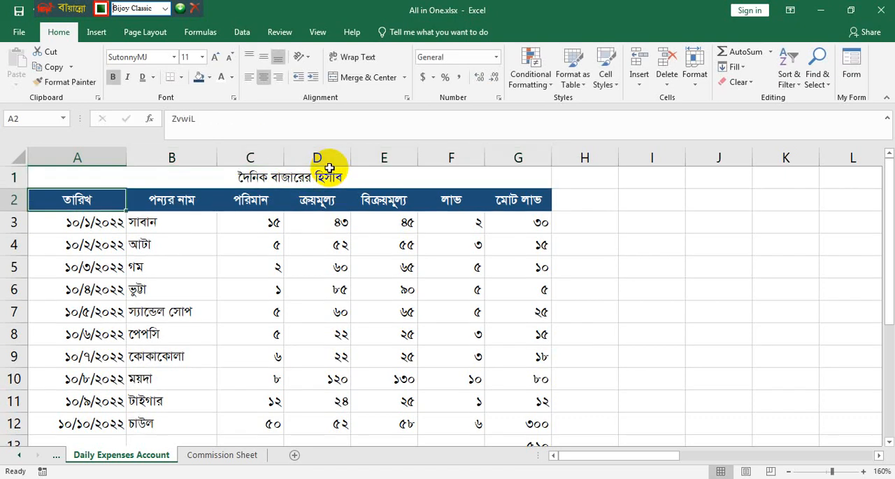
- Add a second line "বাংলাদেশ আনসার এবং ভিডিপি" to the title in merged cell A1 and heighten row 1 to fit both lines
double_click(399, 179)
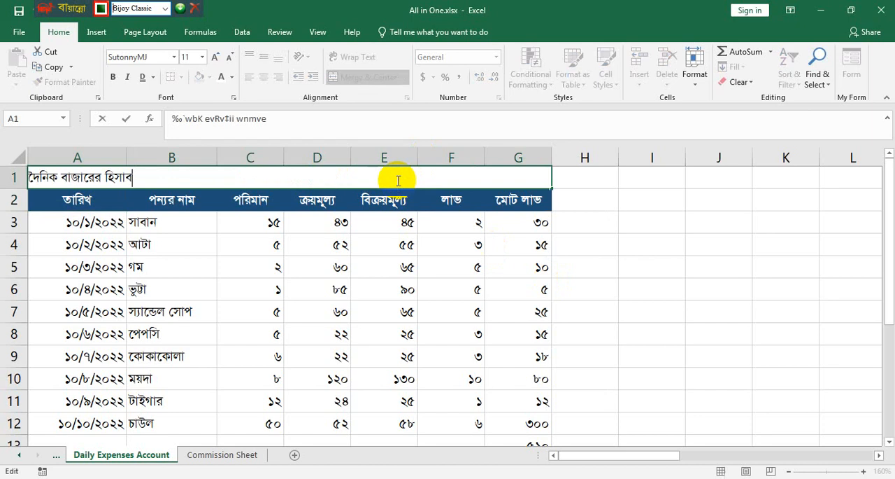
key("alt+Return")
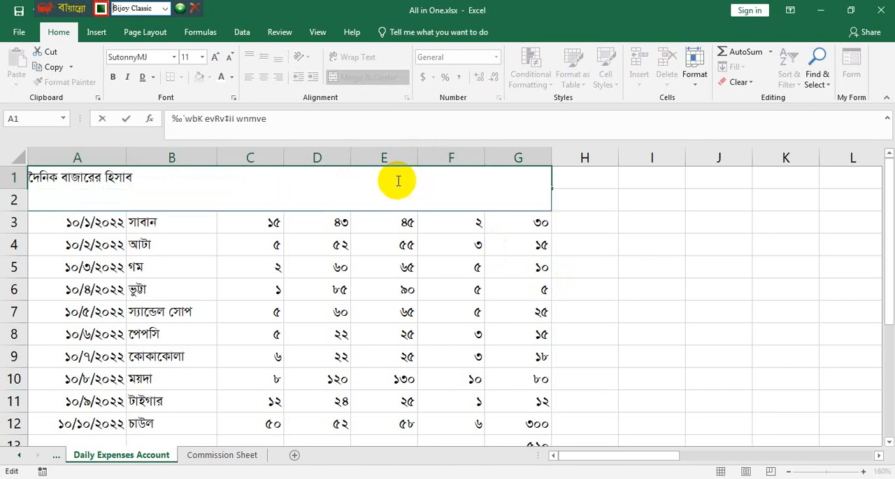
type("বাংলাদের")
type(" আস")
type("নসার")
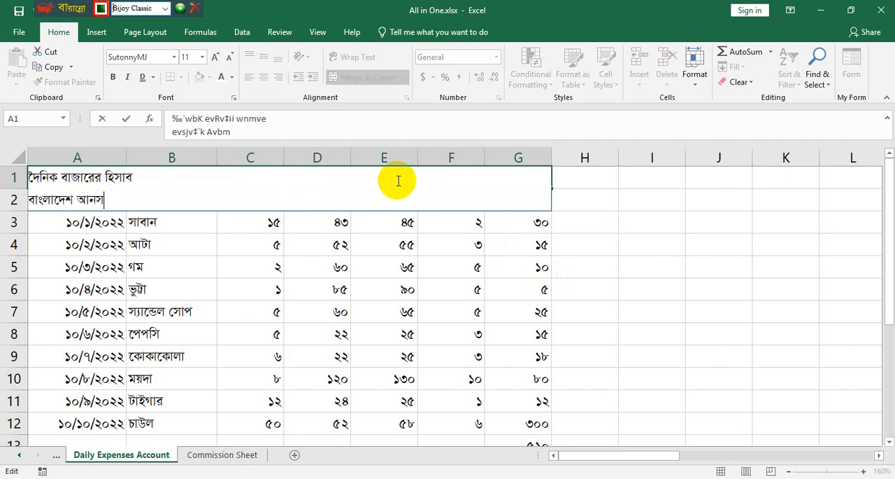
type(" এব")
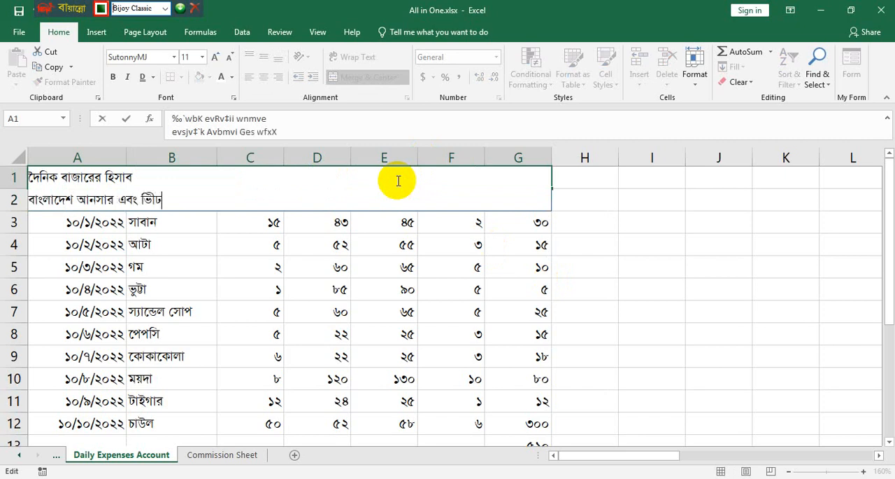
type("ং ভিডিপি")
key("Return")
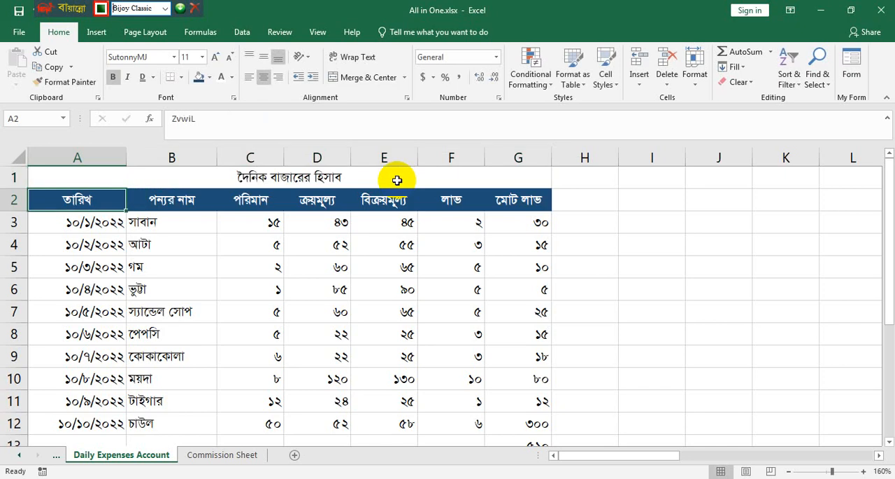
left_click_drag(14, 189, 9, 215)
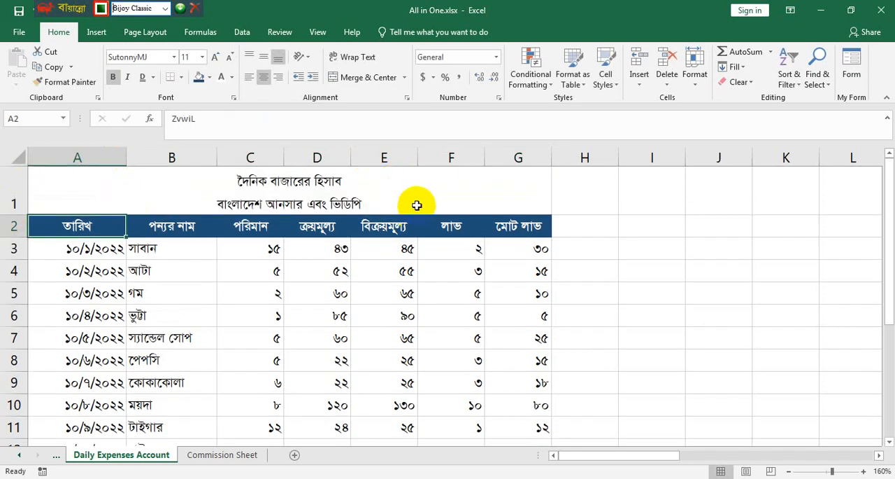
- Make the two-line title in A1 bold at font size 14 and increase row 1's height to fit the larger text
left_click(417, 205)
key("ctrl+b")
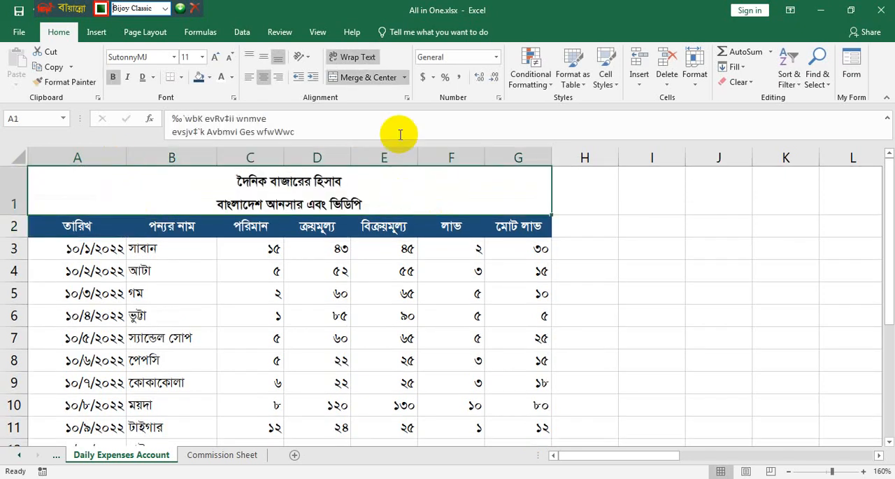
left_click(219, 60)
left_click(219, 60)
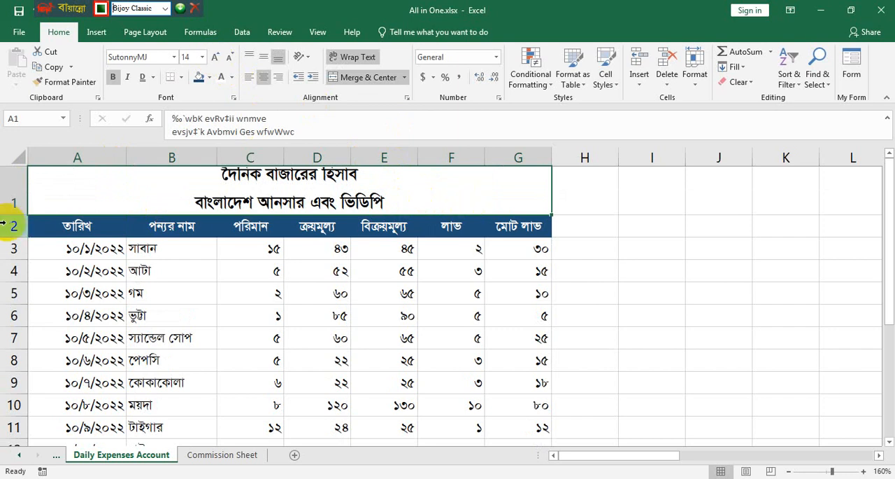
left_click_drag(9, 216, 10, 227)
left_click(773, 354)
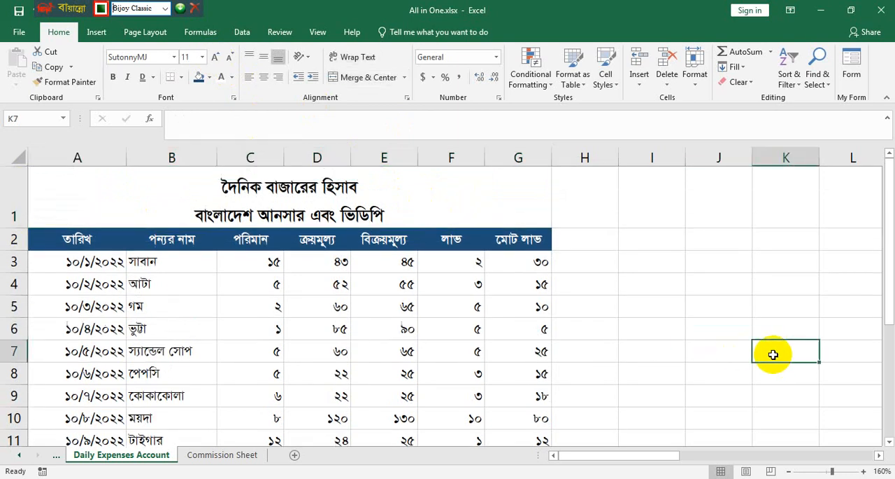
scroll(418, 306, "down", 5)
scroll(418, 306, "up", 5)
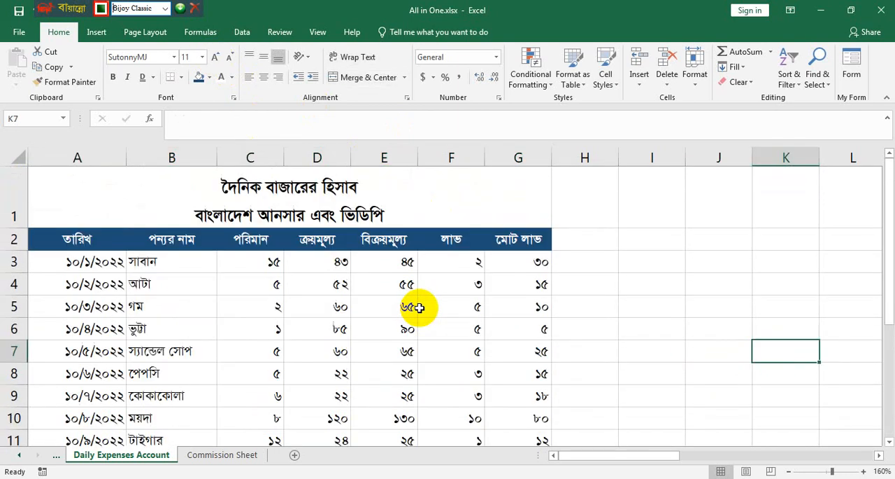